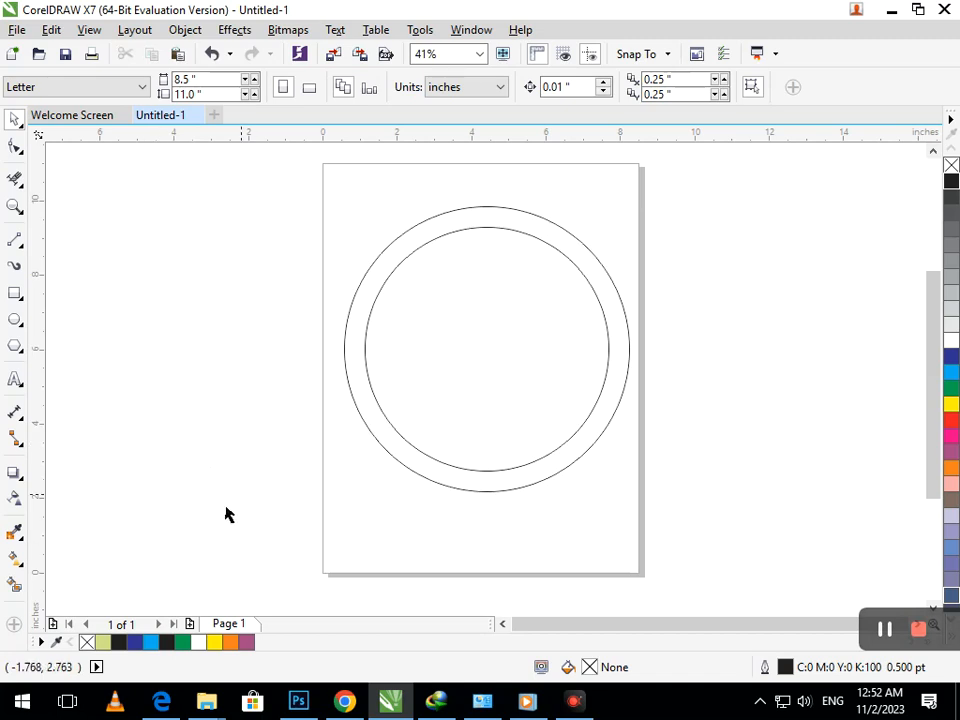
Add the artistic text "WV" to the left of the page and enlarge it to about 165 pt
click(15, 381)
click(209, 335)
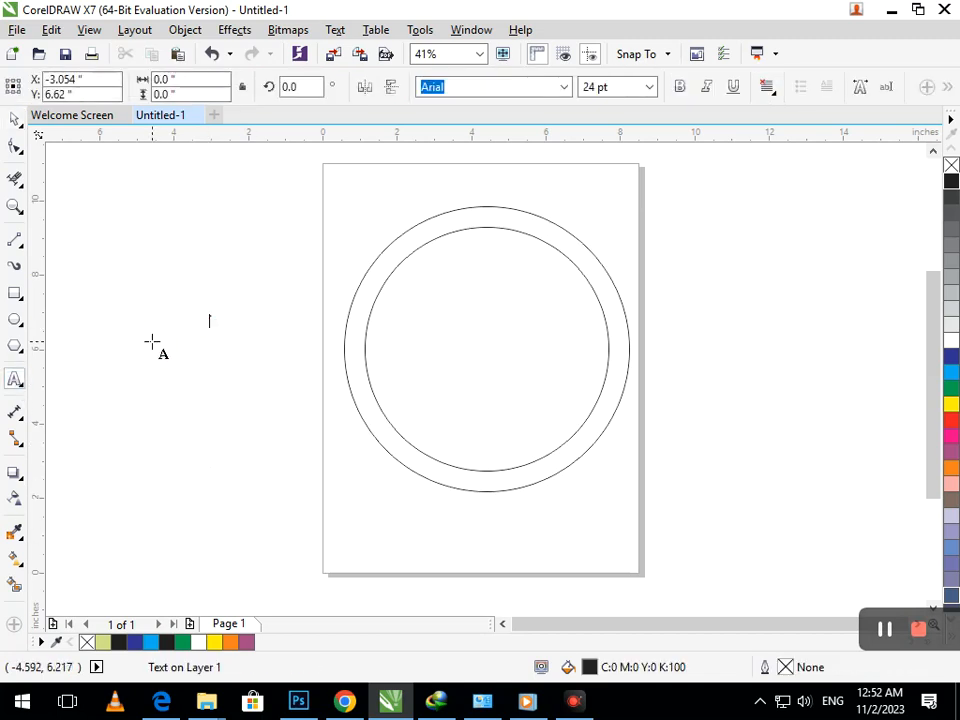
text(WV)
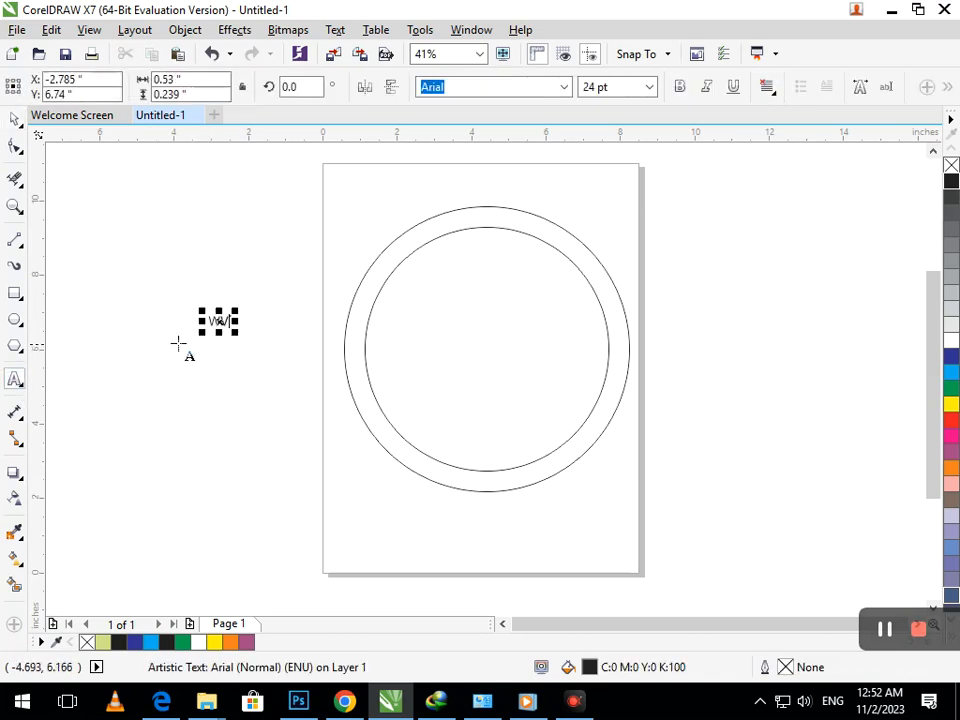
drag(245, 335, 302, 412)
Break the text apart into single letters and move the W to the middle of the inner circle
click(15, 119)
click(190, 312)
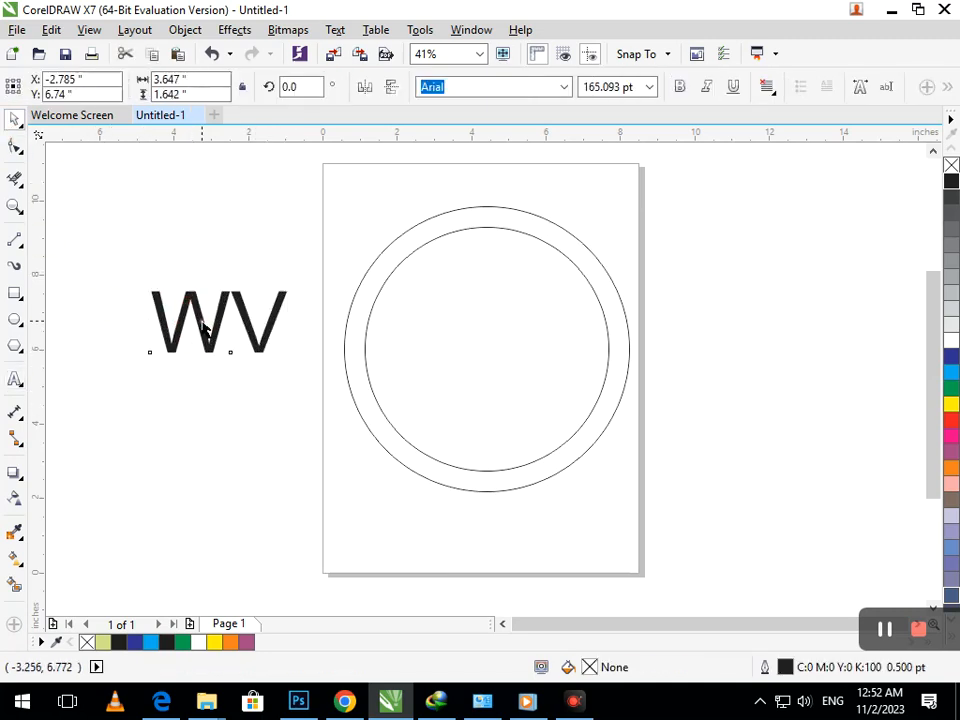
click(204, 356)
drag(204, 356, 465, 364)
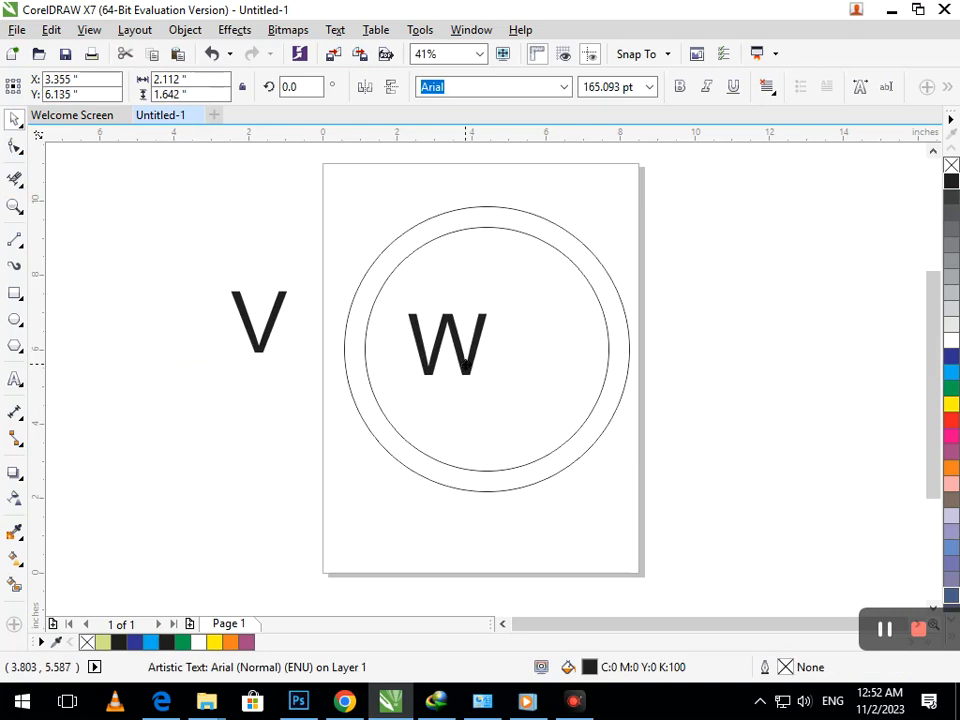
drag(465, 366, 495, 358)
Convert the W to curves and stretch the end nodes of its left arm out to the inner circle's upper-left edge
click(14, 146)
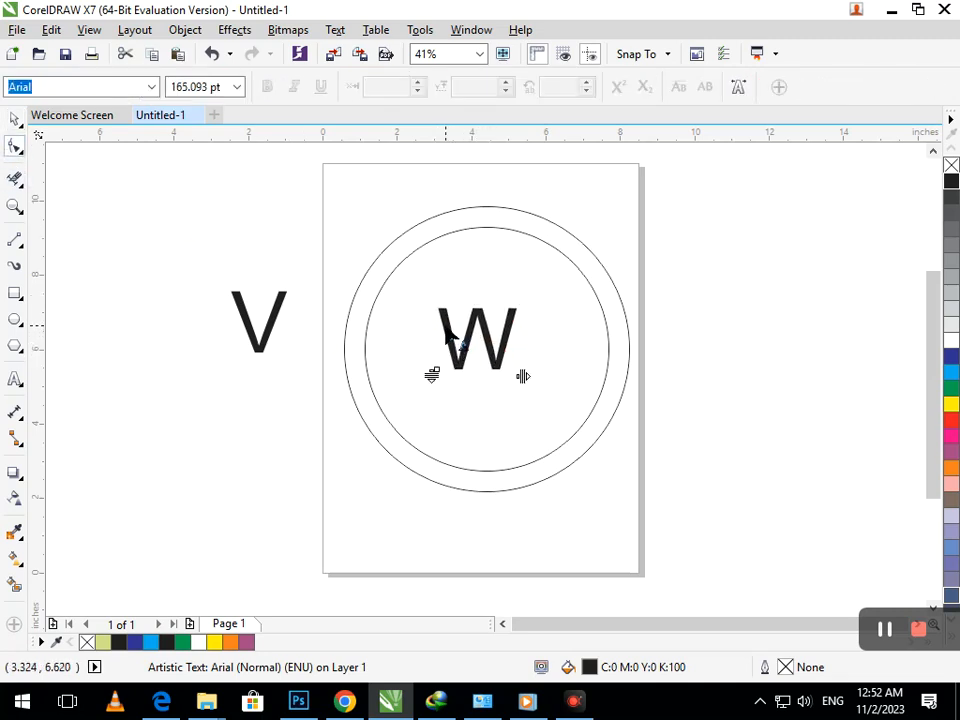
key(ctrl+q)
drag(418, 292, 381, 311)
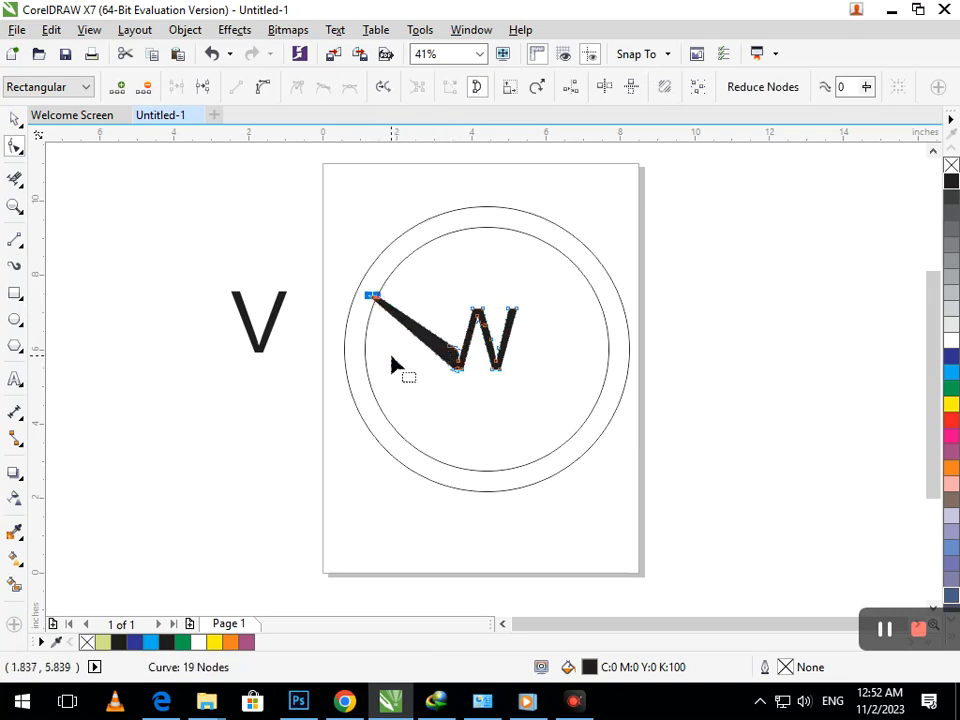
key(ctrl+z)
drag(440, 312, 365, 307)
drag(455, 332, 372, 300)
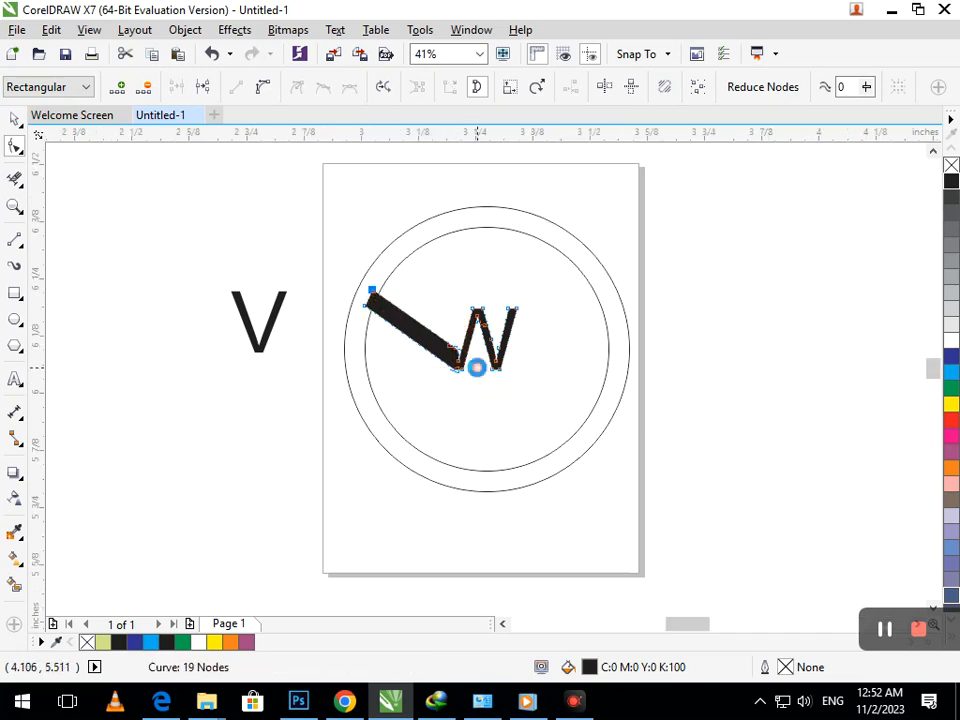
scroll(470, 364, up, 6)
mouse_move(628, 381)
mouse_down()
mouse_move(677, 429)
mouse_move(692, 392)
mouse_move(697, 400)
mouse_up()
scroll(696, 476, down, 6)
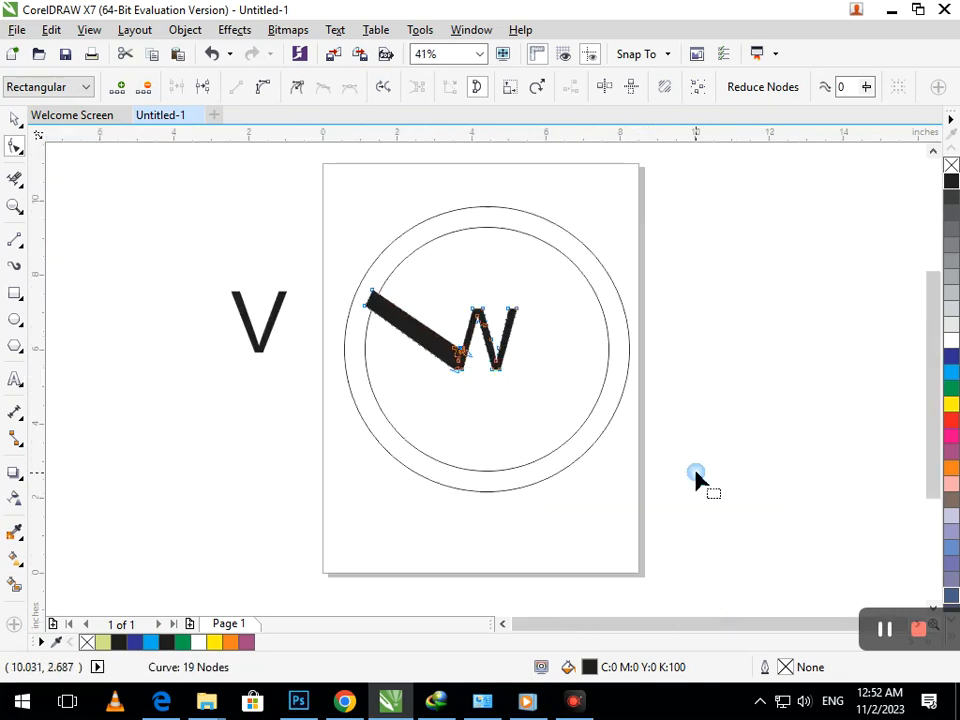
Stretch the end nodes of the W's right arm outward so both corners sit on the outer circle
click(518, 316)
drag(518, 316, 623, 300)
scroll(567, 293, up, 5)
drag(506, 328, 515, 241)
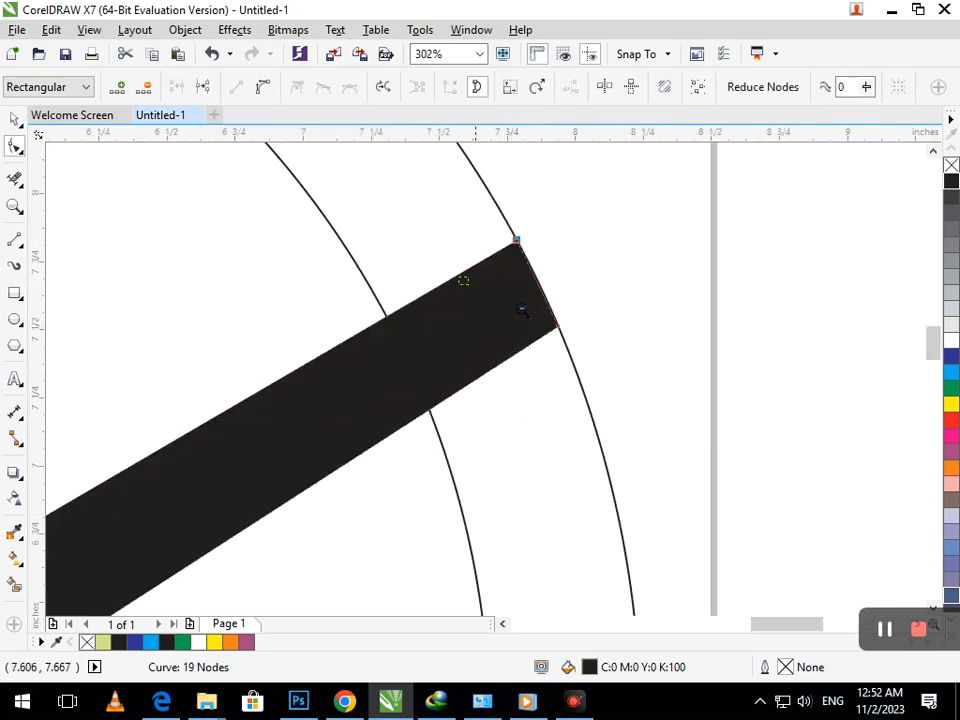
scroll(562, 403, down, 5)
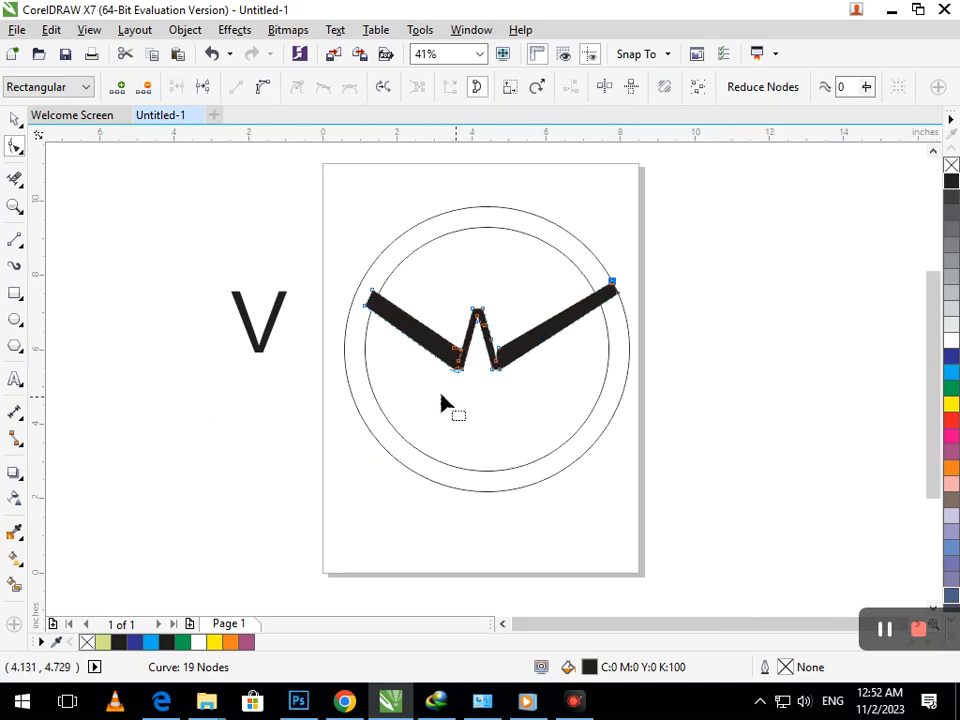
Nudge the W's middle peak and lower corner nodes slightly to the right, toward the circles' centre
drag(447, 315, 504, 401)
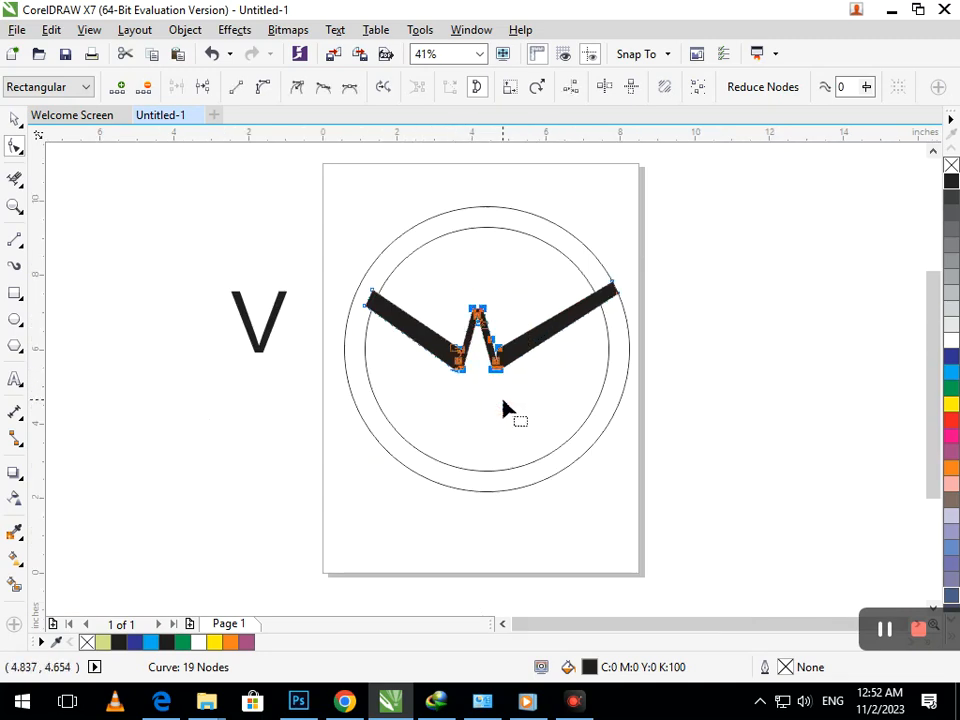
key(Right)
key(Right)
key(Right)
key(Right)
key(Right)
key(Right)
key(Right)
key(Right)
key(Right)
key(Right)
key(Right)
key(Right)
key(Right)
key(Right)
key(Right)
key(Right)
key(Right)
key(Right)
key(Right)
key(Right)
key(Left)
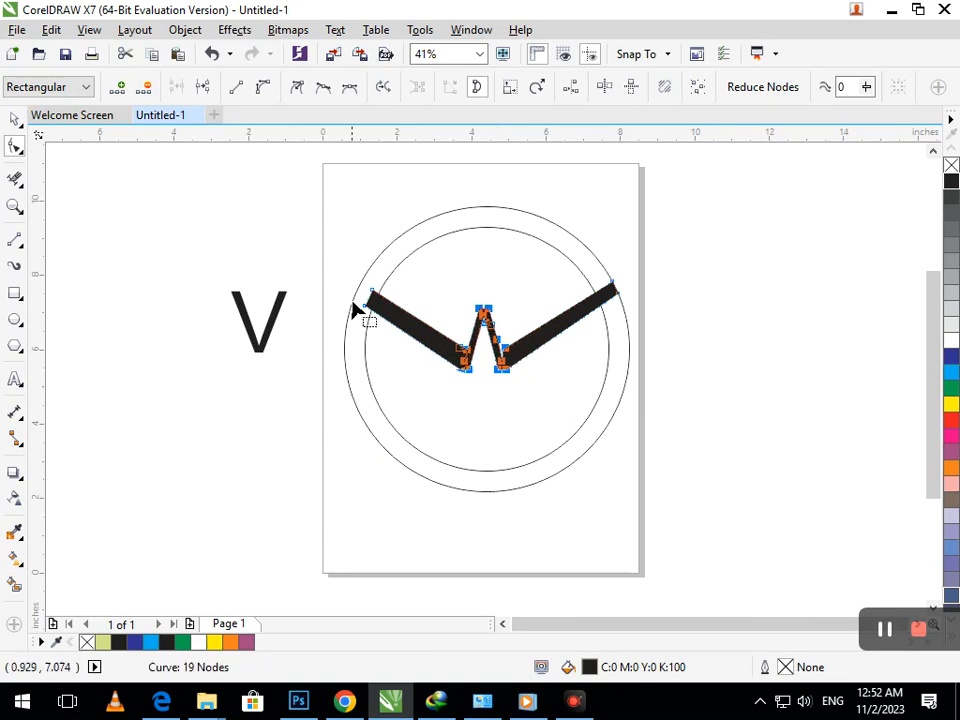
Nudge the end nodes of the W's left arm slightly downward and outward, then deselect the letter
drag(330, 268, 399, 321)
key(Right)
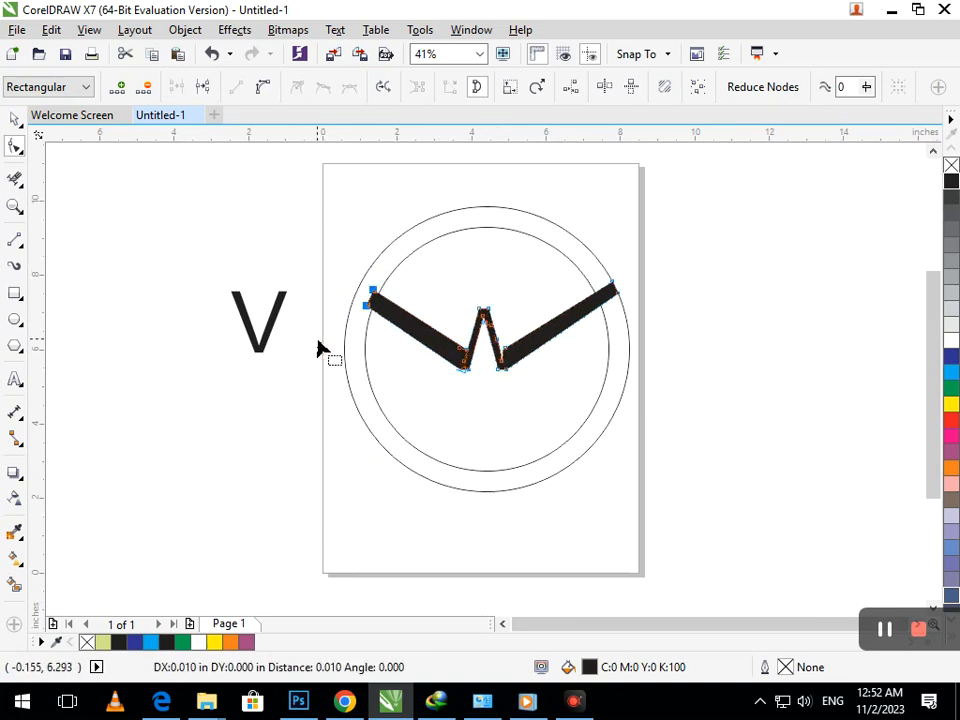
key(Down)
key(Right)
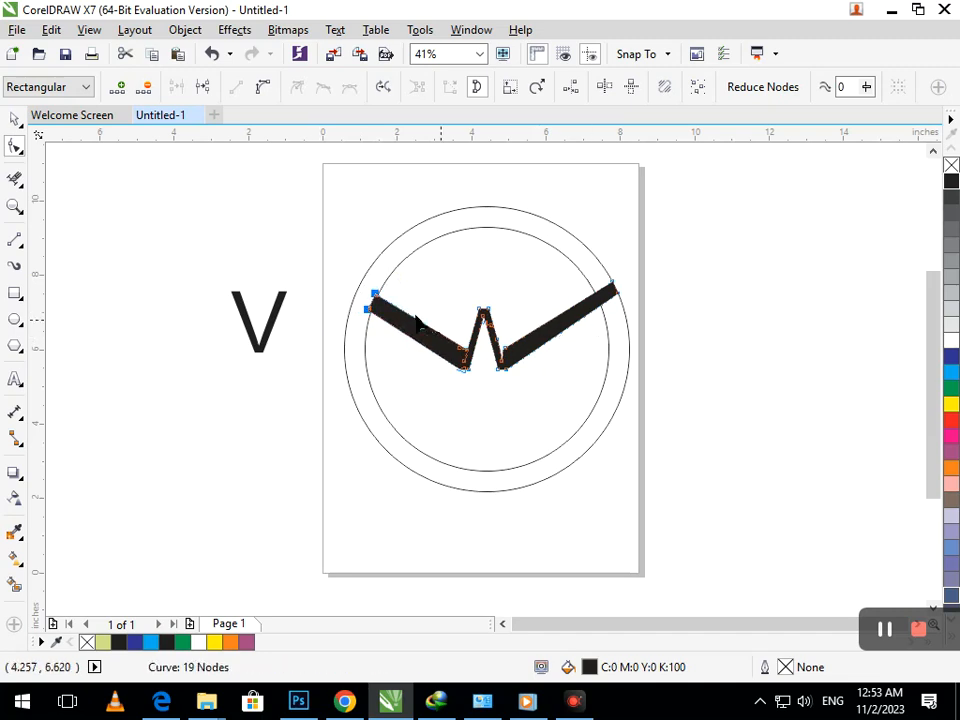
drag(333, 259, 420, 331)
key(Left)
key(Left)
key(Left)
key(Left)
key(Left)
key(Left)
key(Left)
key(Left)
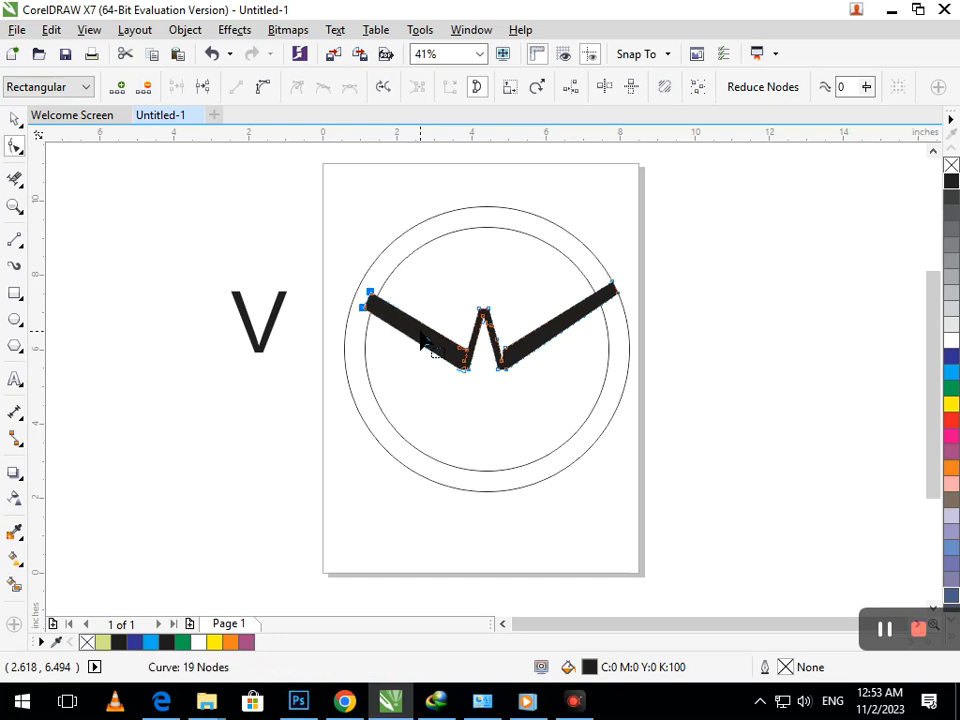
click(247, 302)
key(space)
click(407, 401)
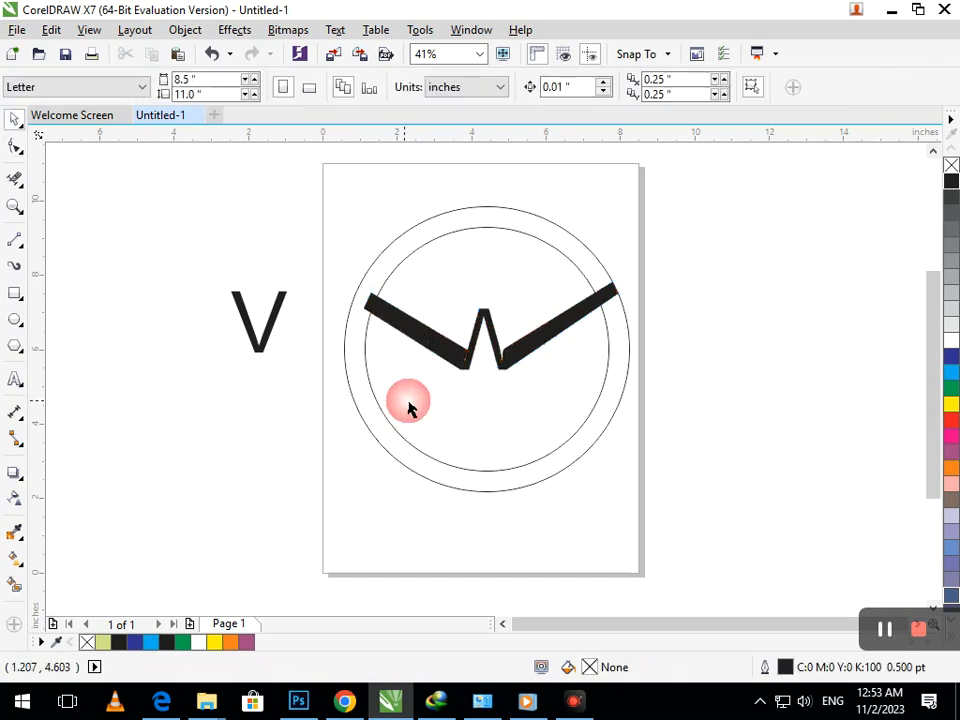
Extend the W's left arm to the outer circle and place its two end corners on the circle's outline
click(393, 328)
click(15, 147)
drag(326, 268, 393, 354)
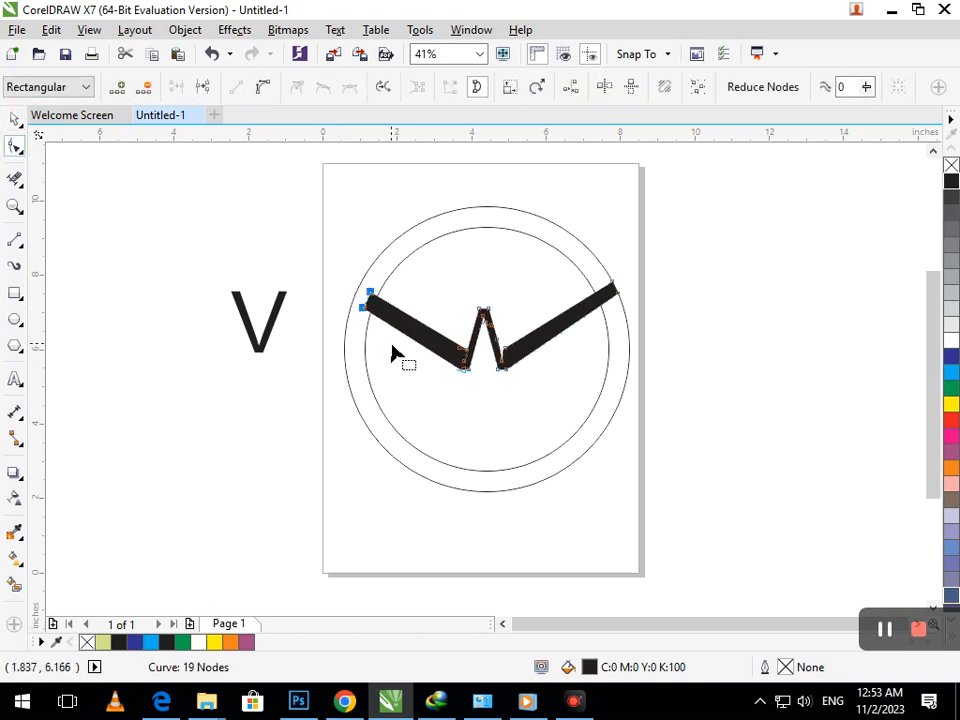
drag(368, 306, 358, 306)
scroll(358, 306, up, 5)
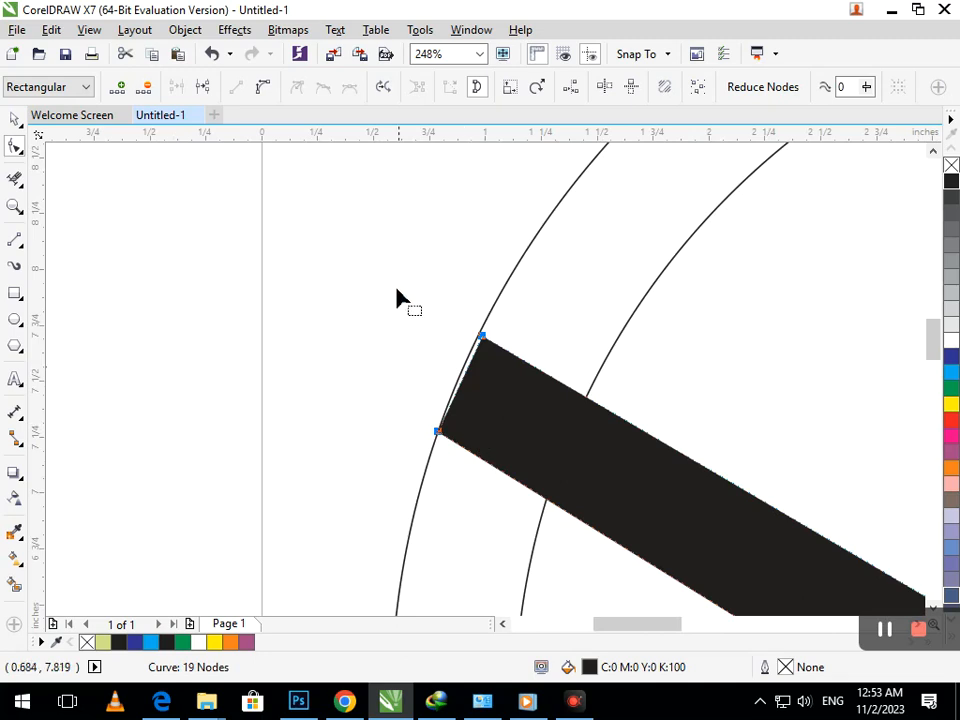
scroll(500, 394, up, 2)
drag(460, 262, 448, 256)
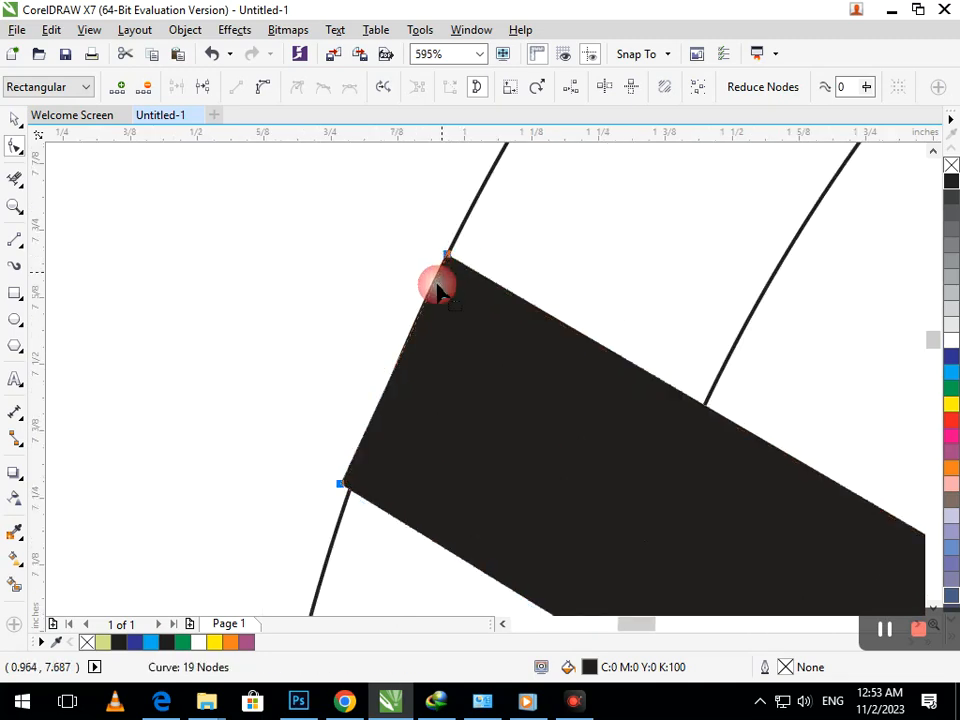
drag(342, 486, 357, 485)
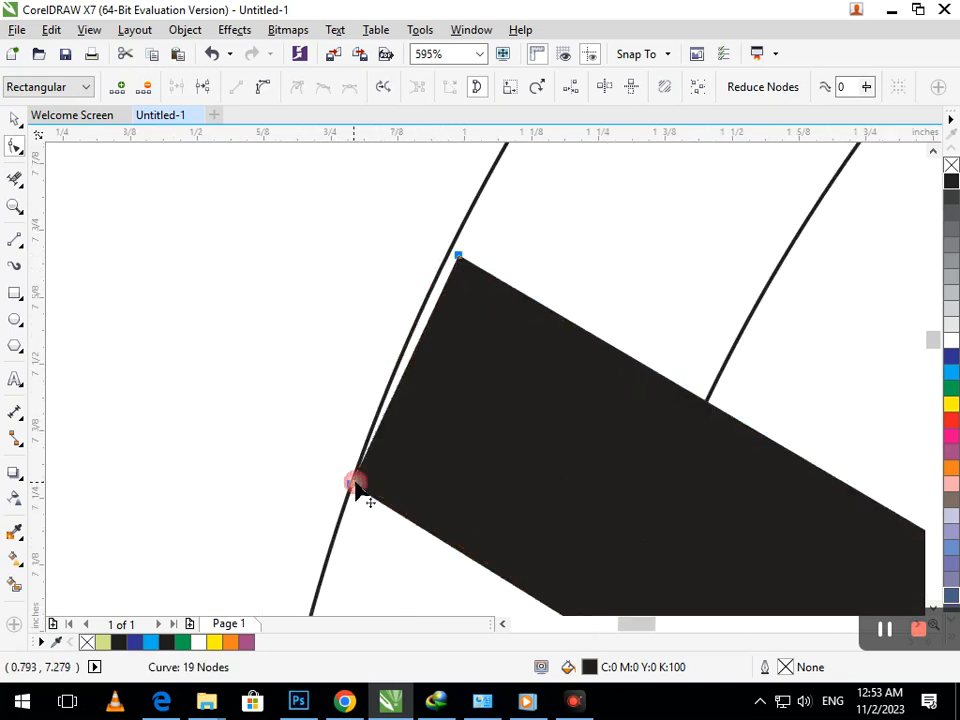
Convert the left arm's end segment to a curve and bend it to follow the outer circle's arc
click(420, 349)
click(262, 88)
drag(403, 381, 391, 372)
drag(458, 265, 448, 252)
click(418, 349)
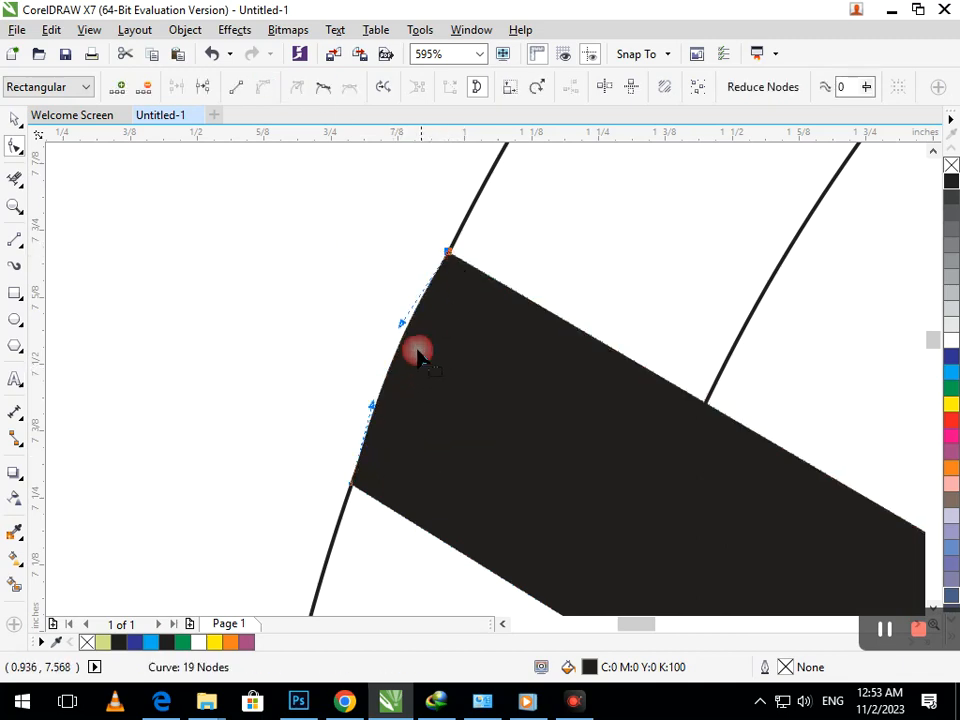
drag(405, 326, 406, 328)
drag(373, 405, 542, 467)
scroll(536, 467, down, 2)
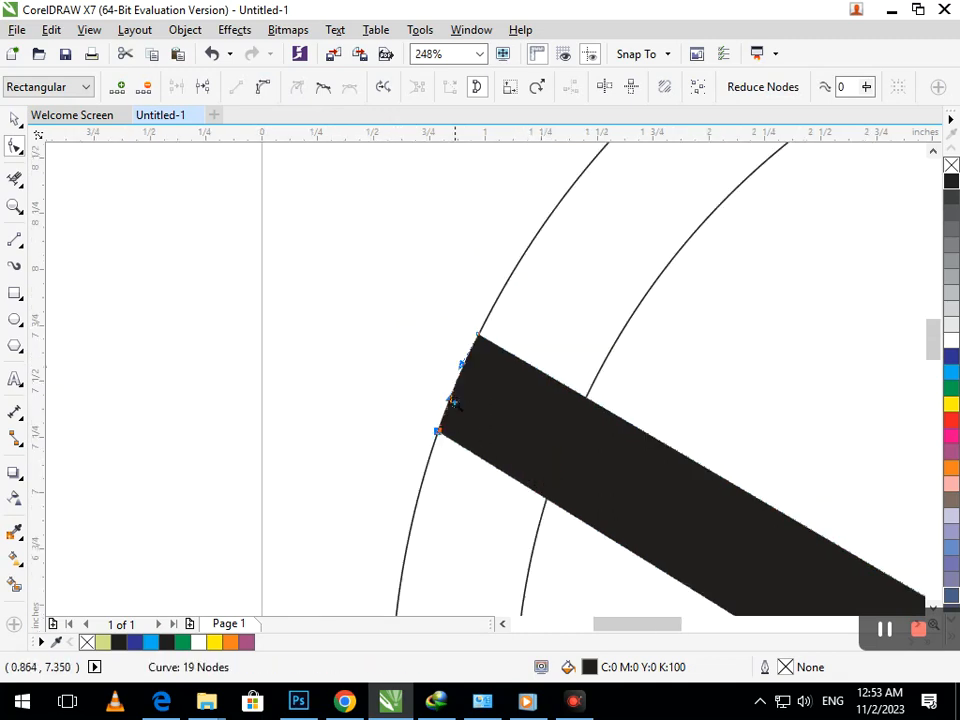
key(F3)
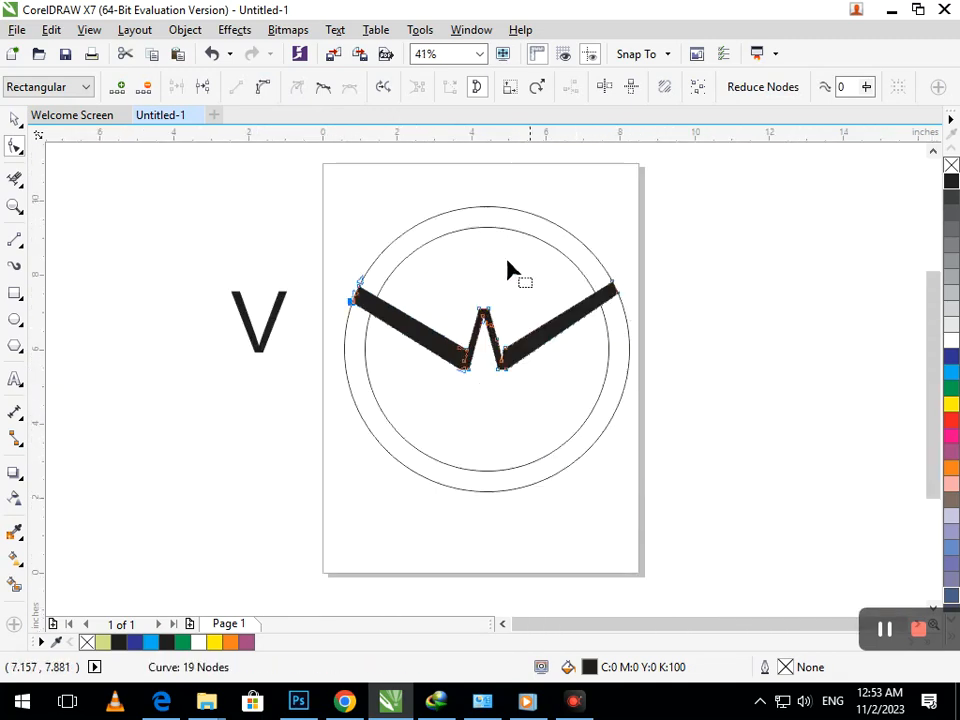
Check the height of the W's arm ends against a temporary horizontal guideline, and delete the guideline
drag(638, 267, 652, 287)
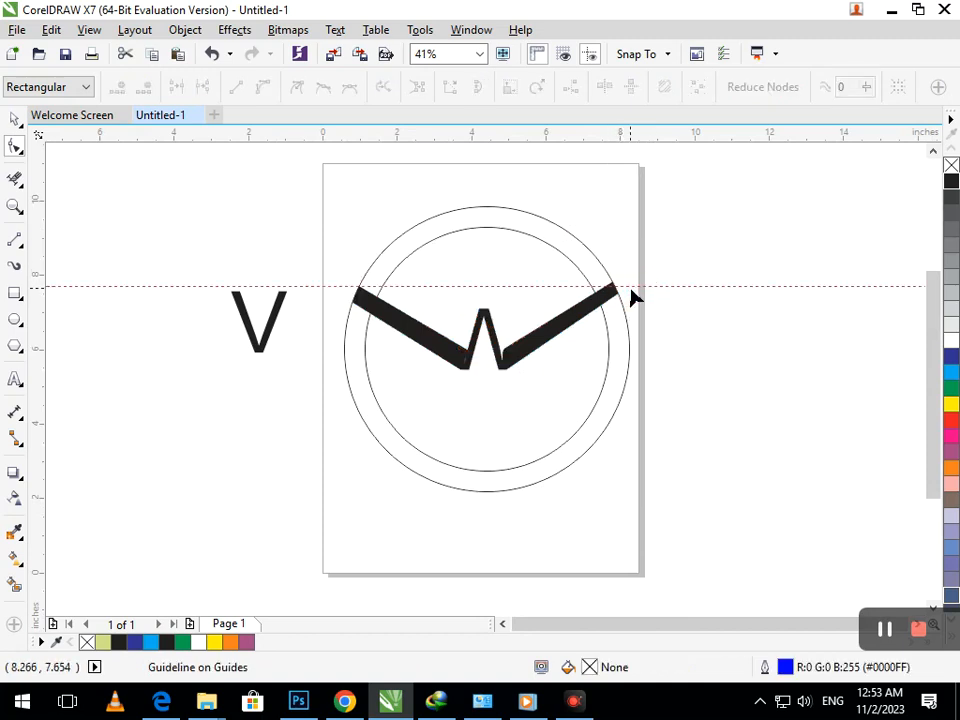
click(14, 119)
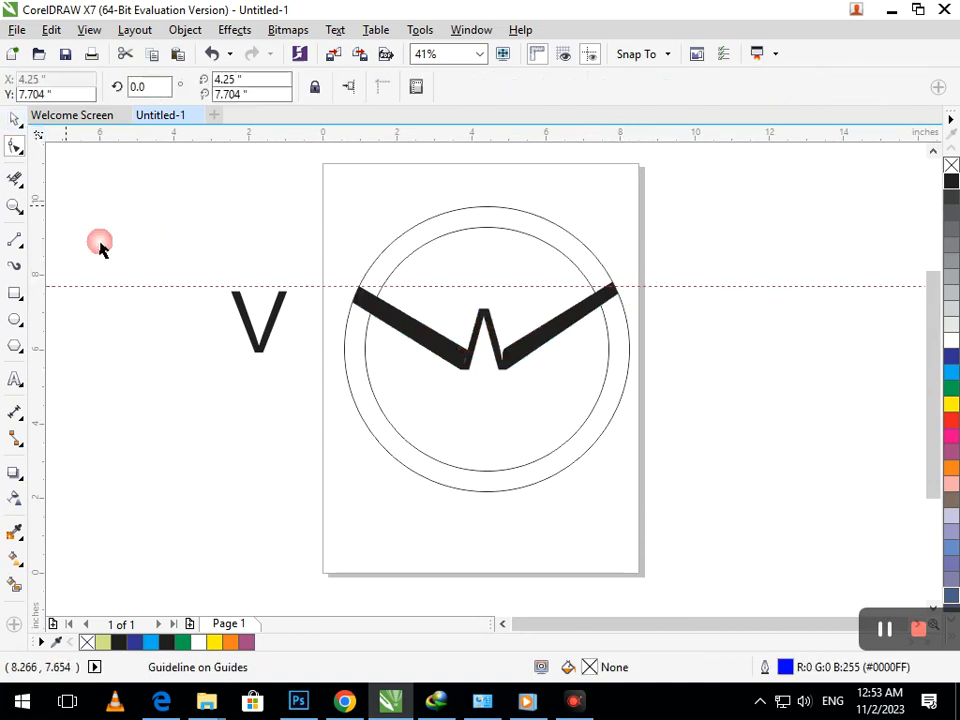
click(128, 286)
key(Delete)
Reposition the inner corner nodes at the W's two lower joints to sharpen the right joint and narrow the gaps
key(F2)
drag(460, 322, 579, 386)
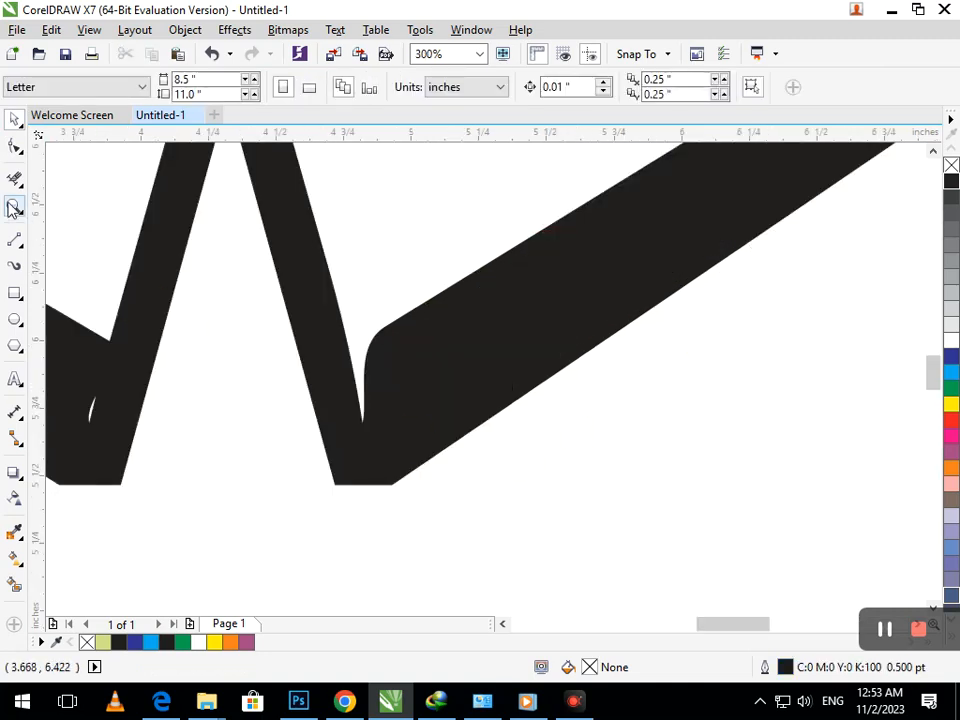
click(14, 146)
click(404, 354)
drag(385, 330, 344, 427)
drag(89, 424, 113, 418)
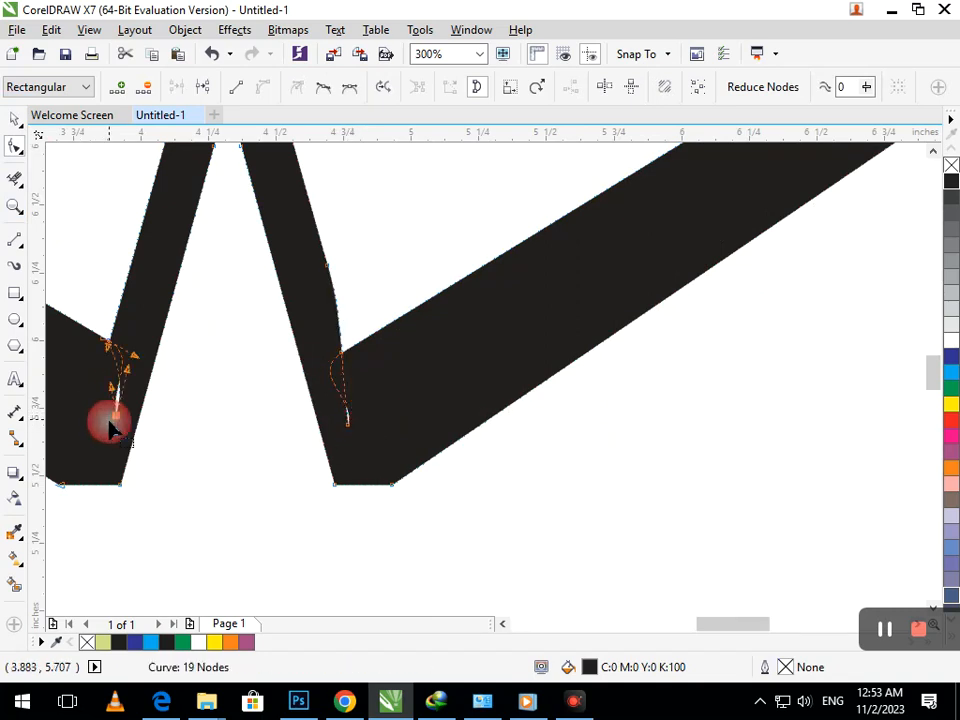
key(shift+F4)
click(156, 346)
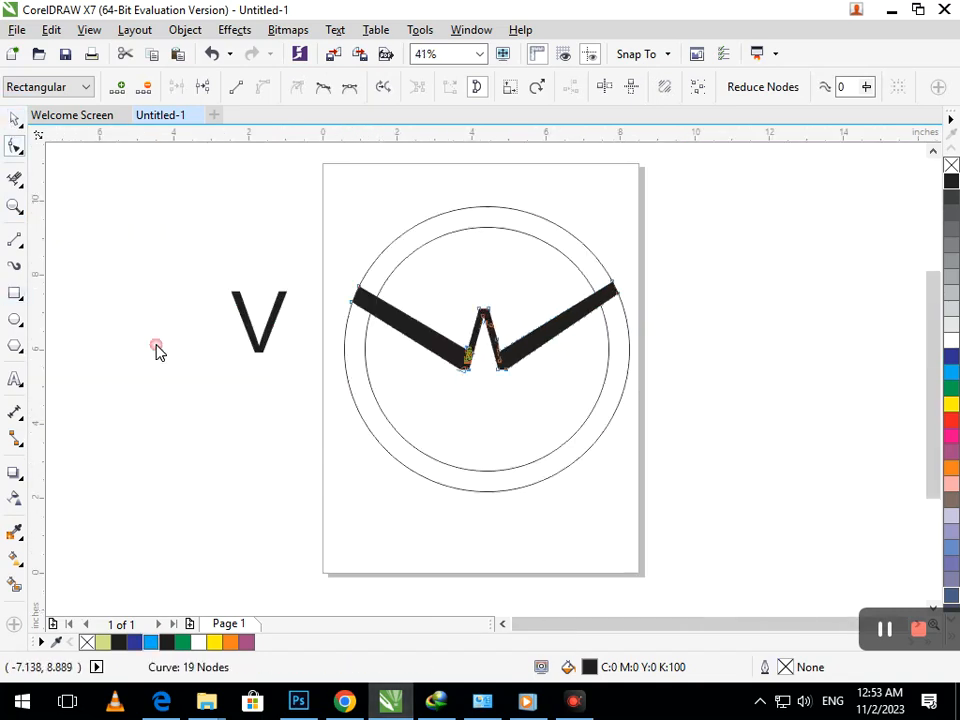
click(14, 119)
click(183, 390)
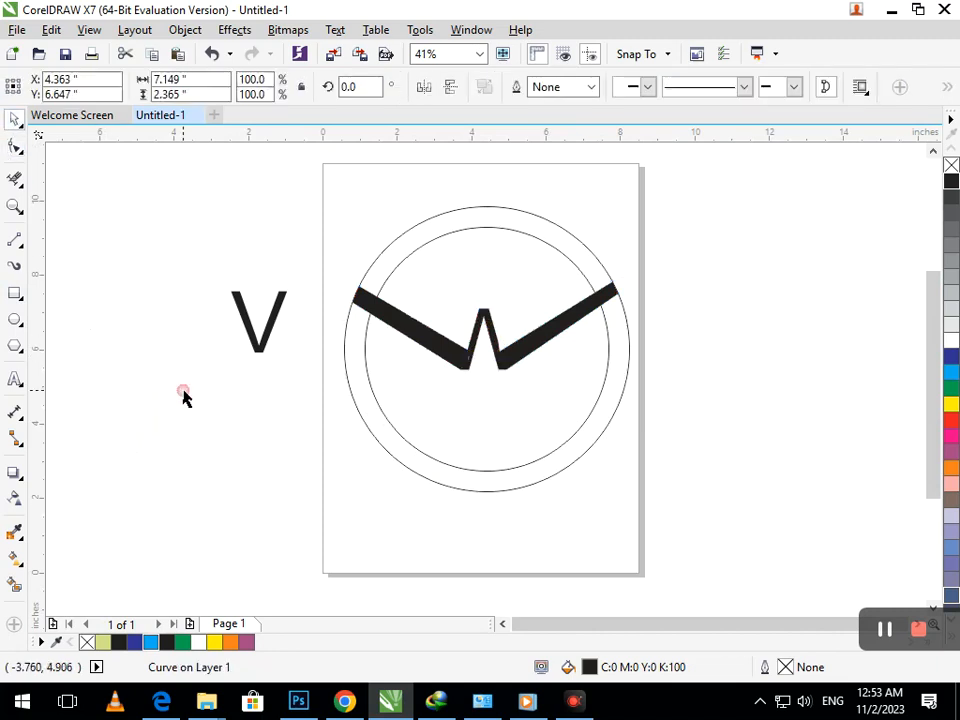
Move the V below the W inside the inner circle, and stretch its right arm toward the circle's right side as a curve object
drag(257, 345, 485, 455)
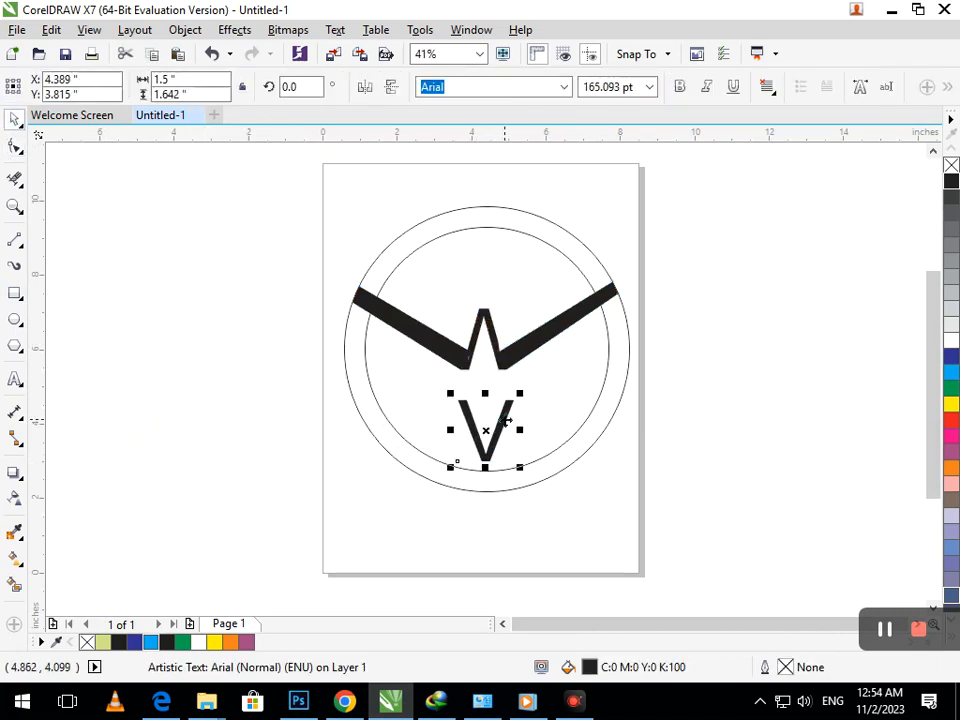
key(ctrl+q)
click(15, 147)
drag(497, 389, 589, 381)
click(634, 424)
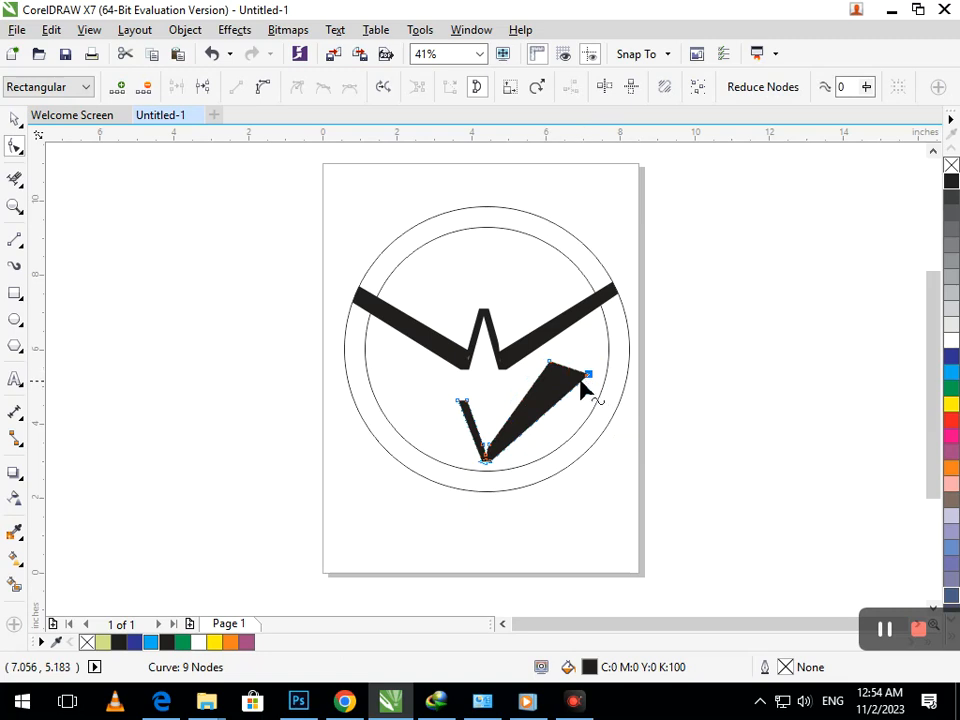
Pull the outer top node of the V's left arm outward to widen the arm
drag(462, 420, 443, 404)
click(436, 406)
click(470, 413)
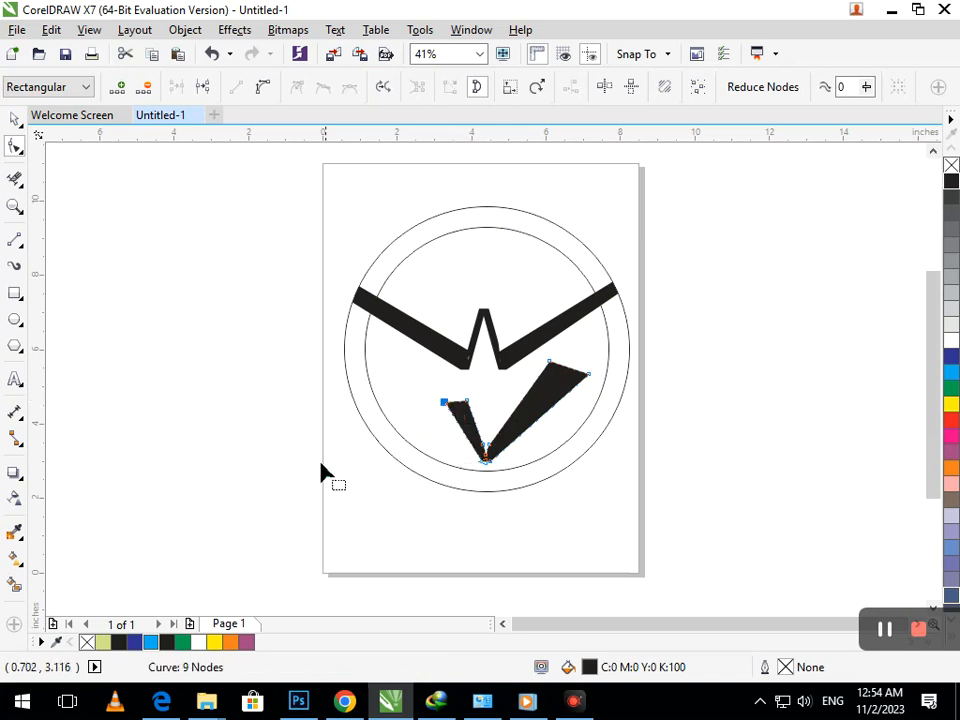
click(265, 465)
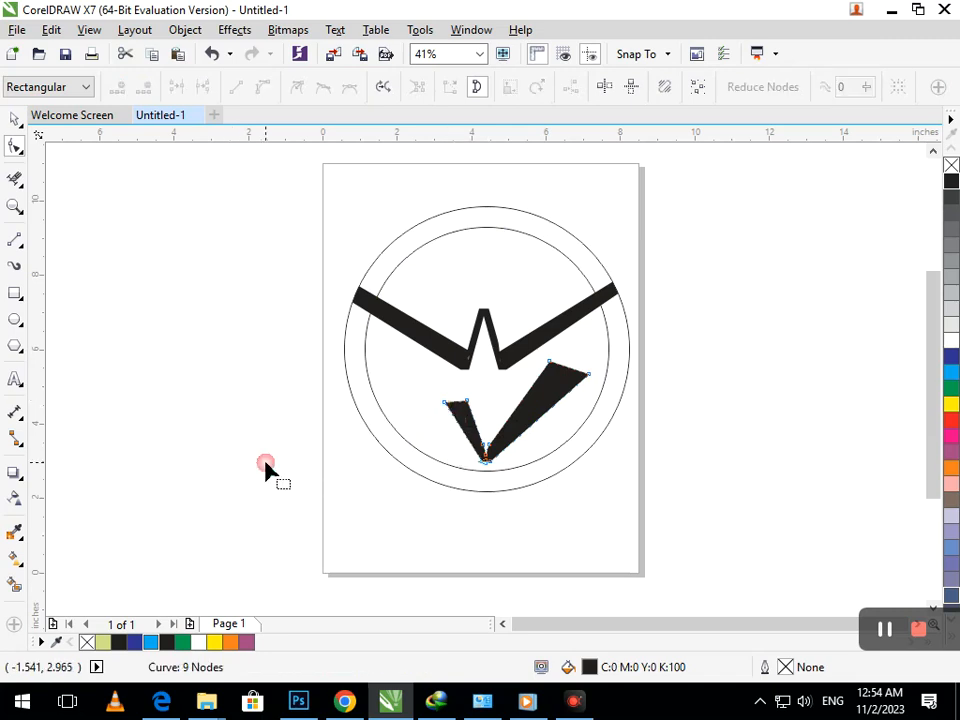
Draw a horizontal line about 3.4 inches long from the V's left arm top outward past the outer circle, with a 25 pt outline
click(15, 240)
drag(466, 401, 339, 401)
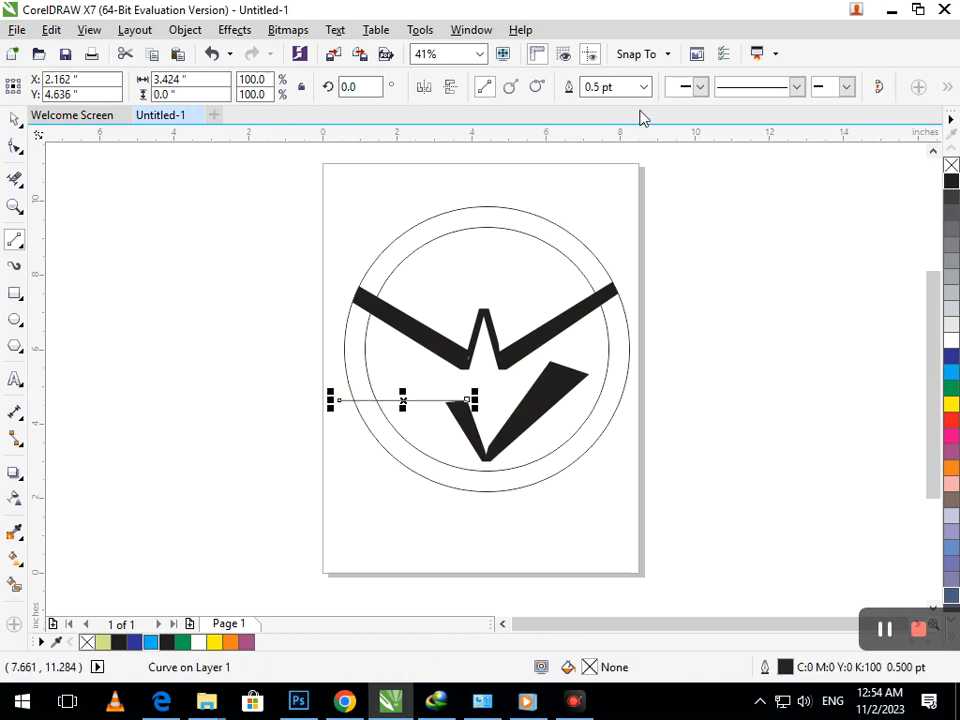
click(612, 87)
text(50)
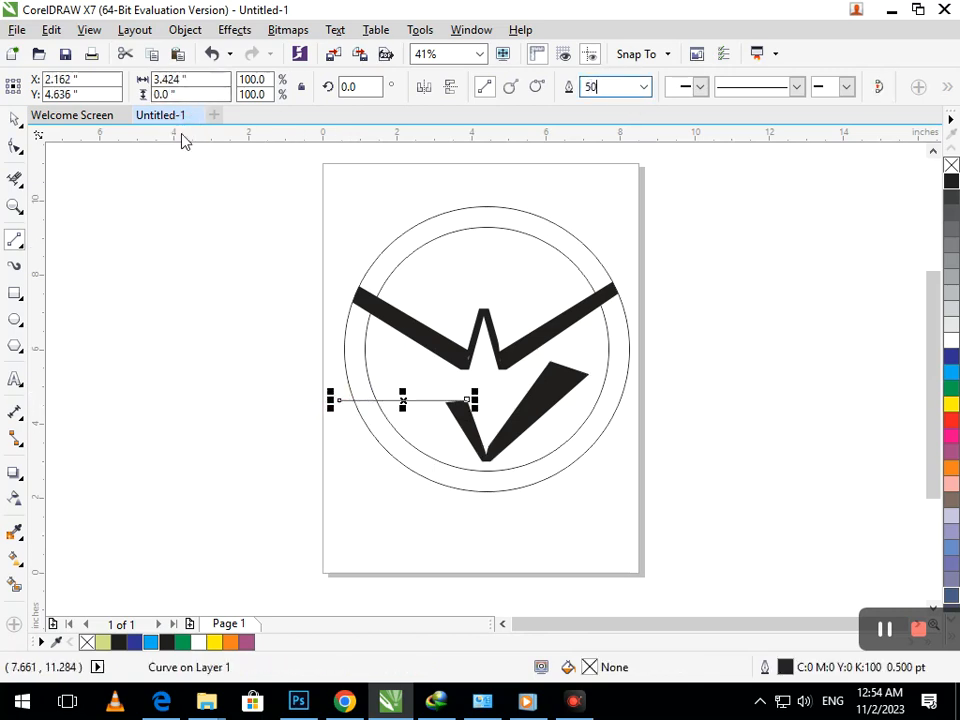
key(Return)
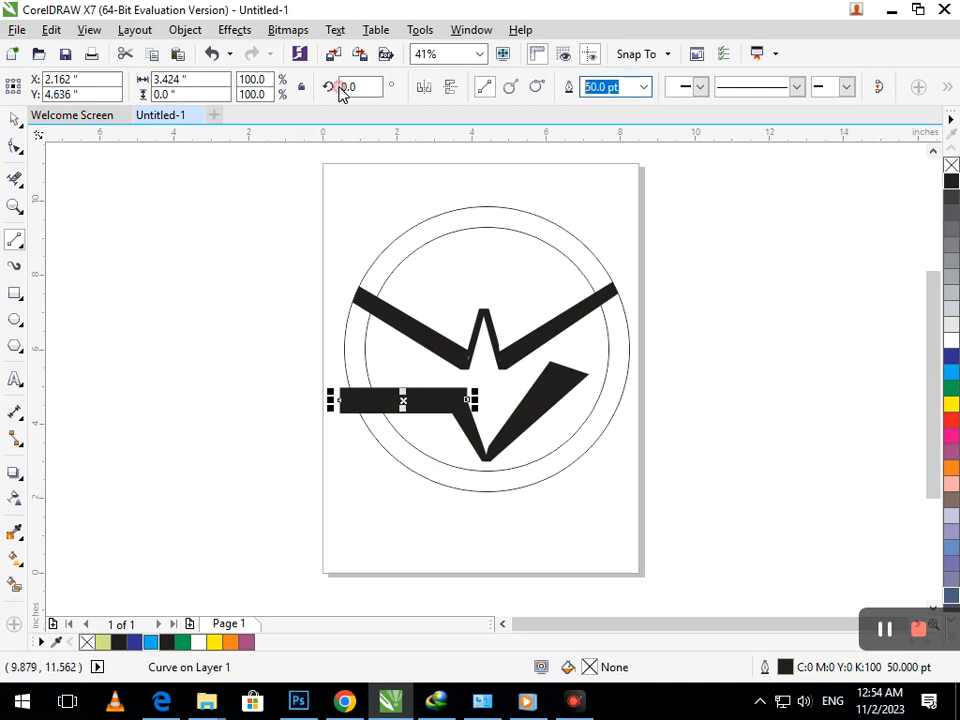
text(2)
key(Return)
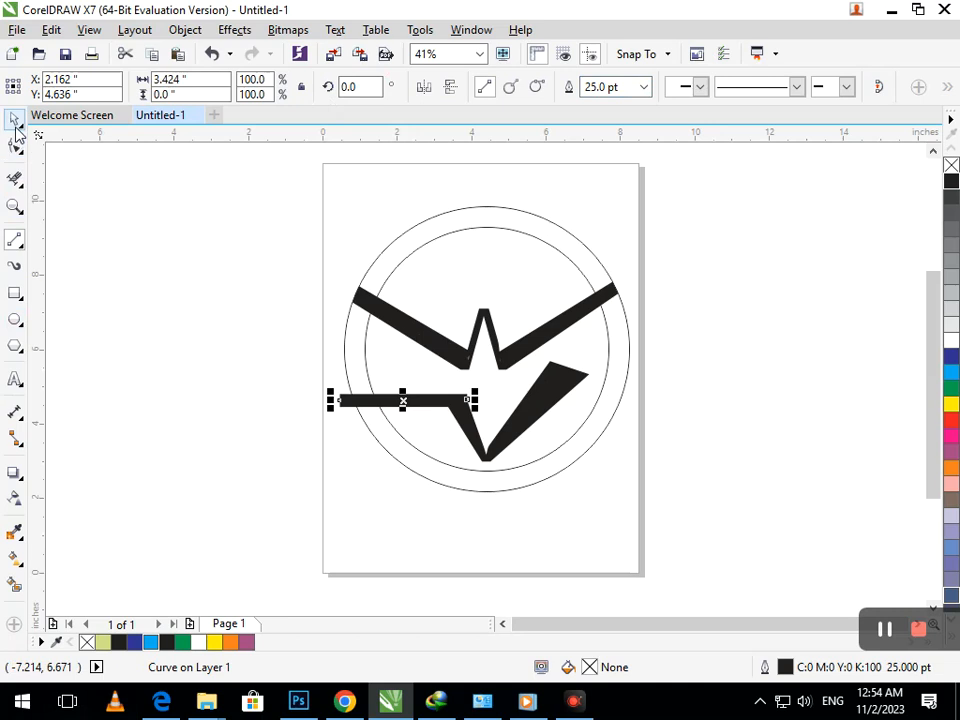
Align the thick horizontal line with the top of the V's left arm and convert its outline to an object
click(15, 119)
click(242, 412)
click(428, 408)
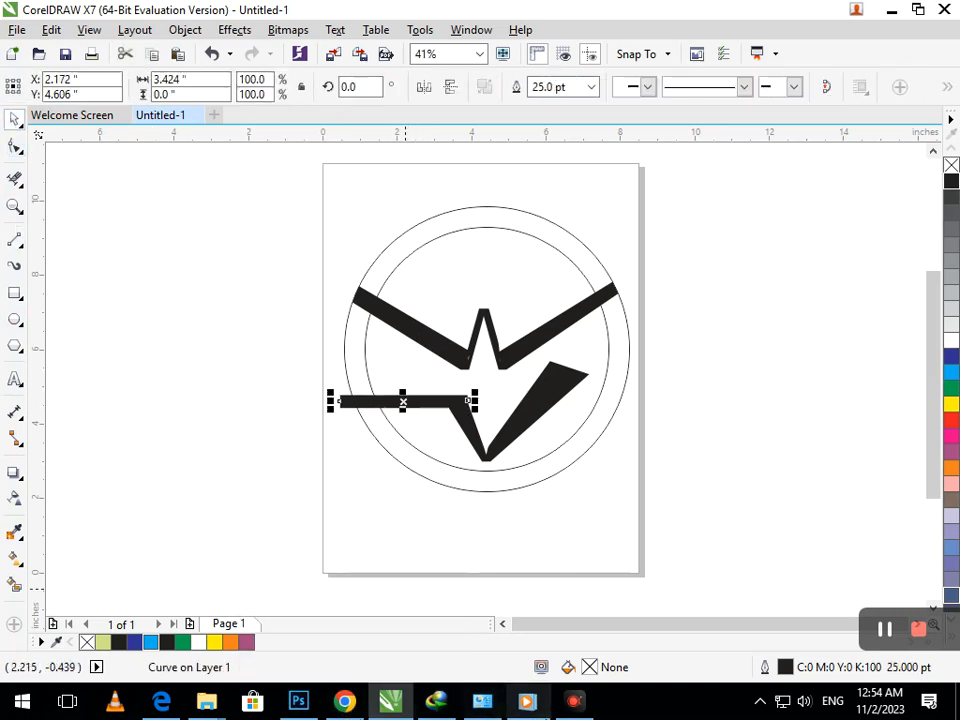
click(426, 373)
scroll(491, 478, up, 5)
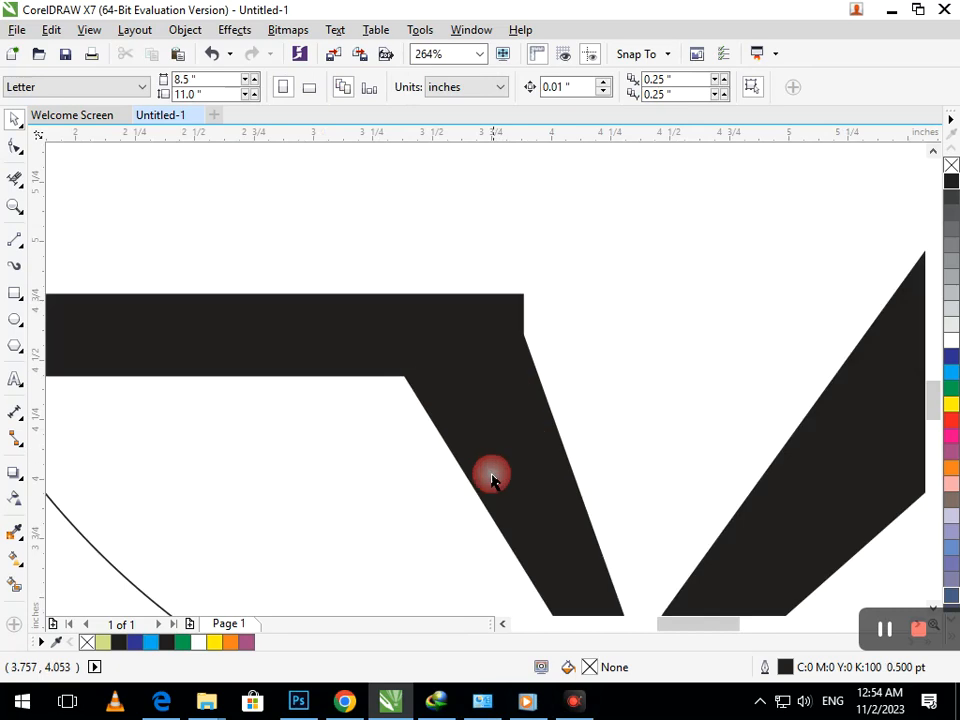
click(448, 311)
drag(448, 311, 467, 318)
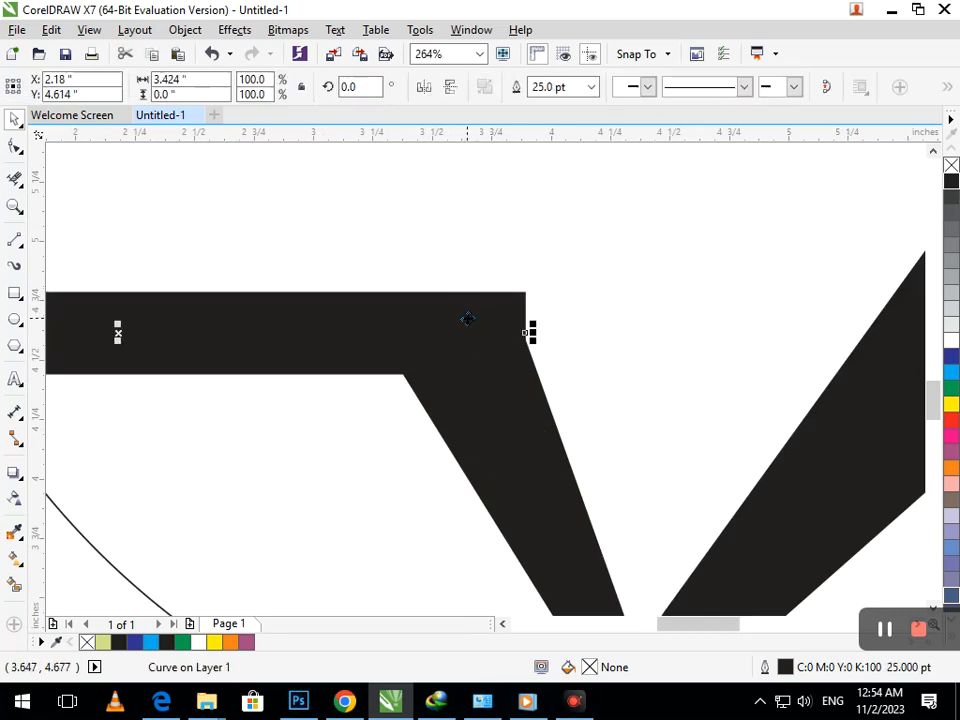
key(ctrl+shift+q)
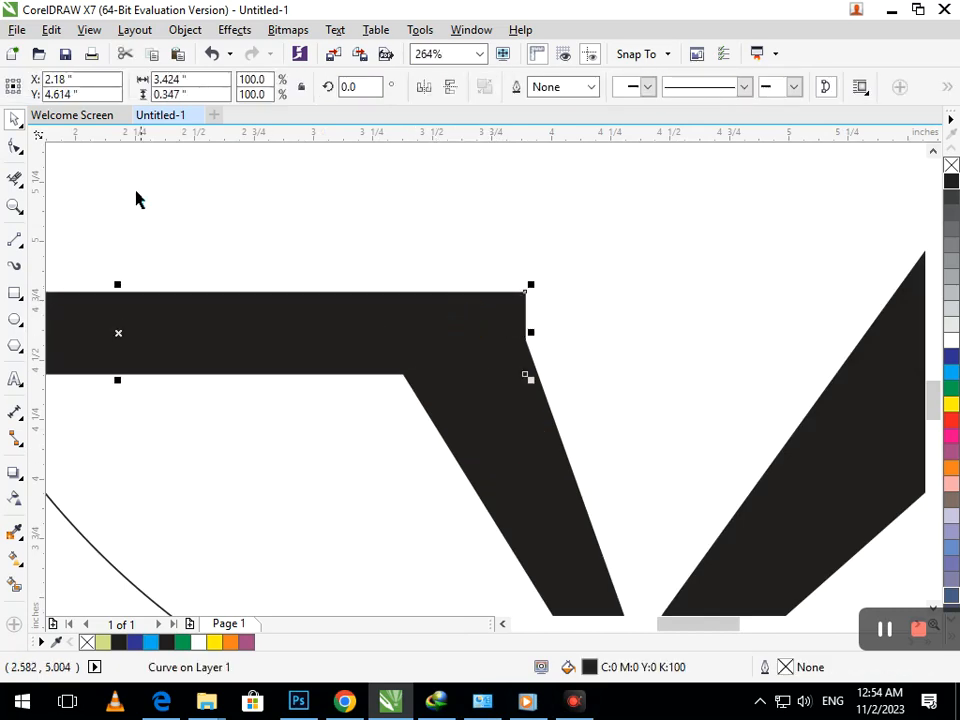
Slant the bar's right end by moving its two corner nodes flush with the inner edge of the V's left arm
click(15, 147)
drag(526, 294, 478, 301)
drag(524, 377, 538, 384)
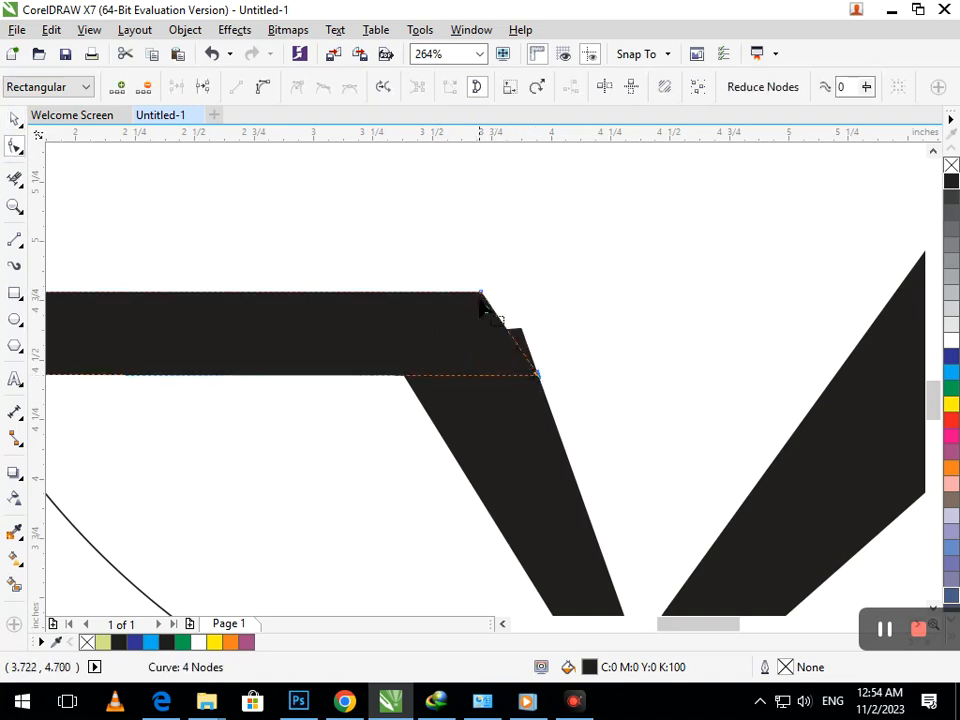
drag(481, 298, 503, 291)
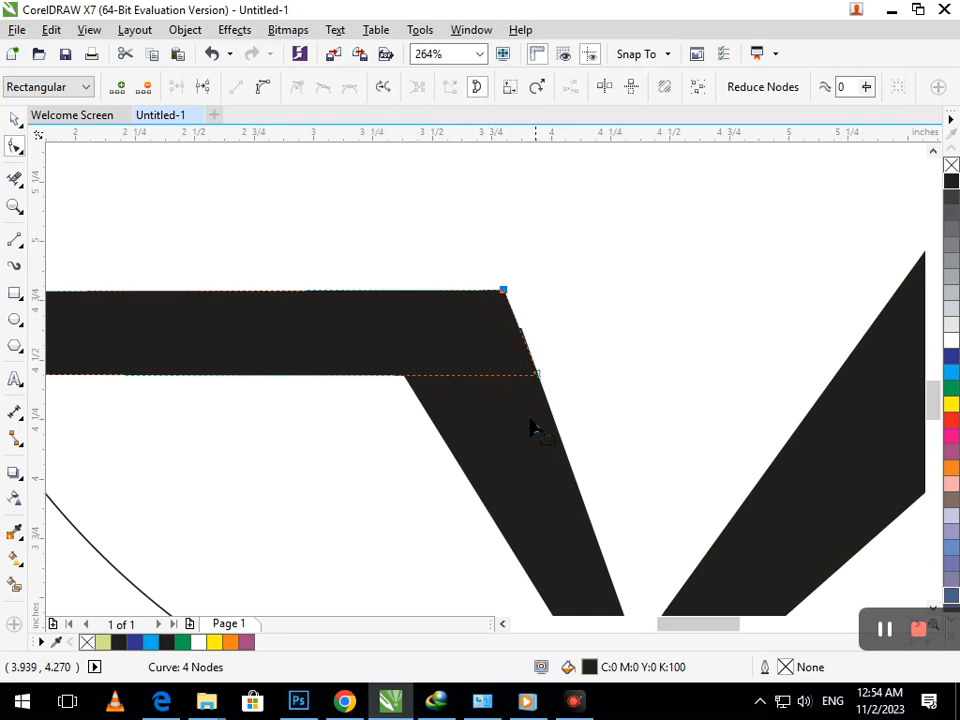
click(520, 568)
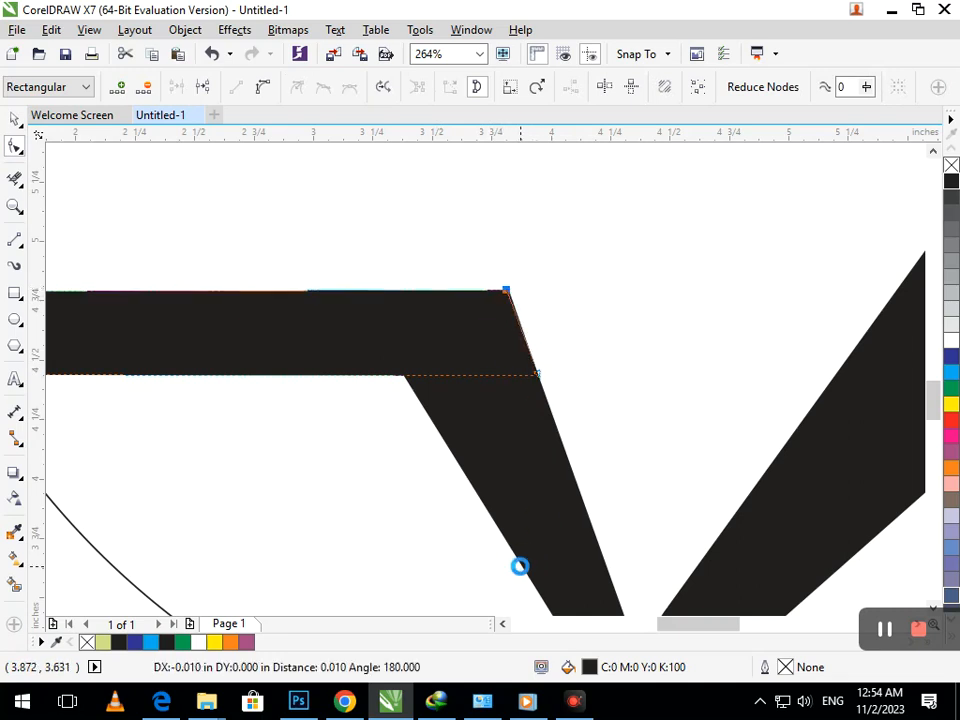
Shorten the bar by moving its two left end nodes inward to about the outer circle's edge
scroll(471, 446, down, 5)
click(340, 399)
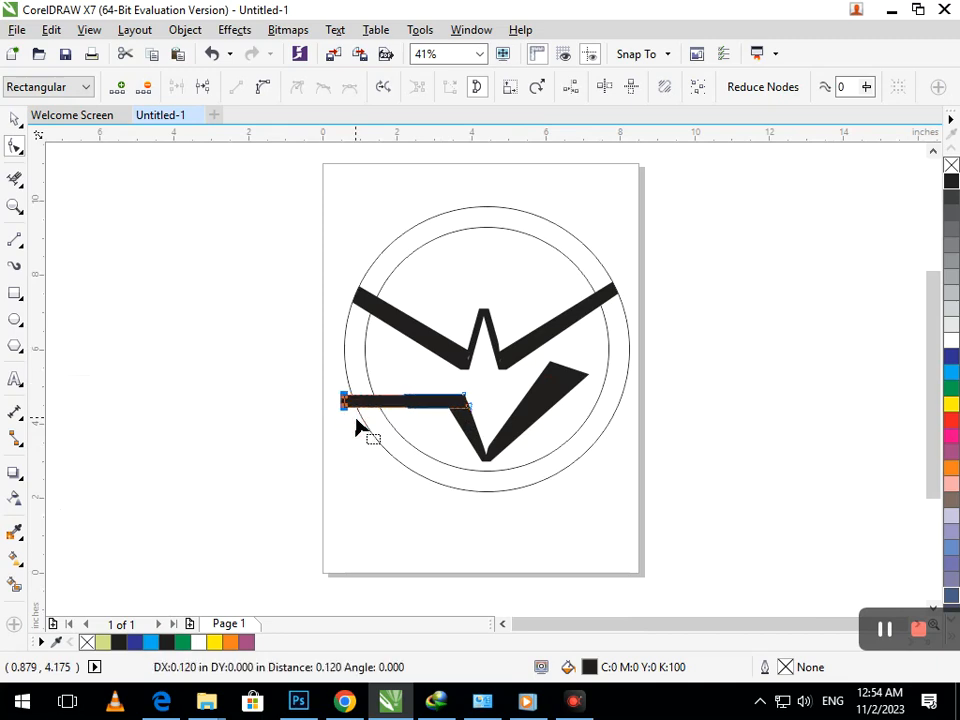
drag(356, 425, 356, 425)
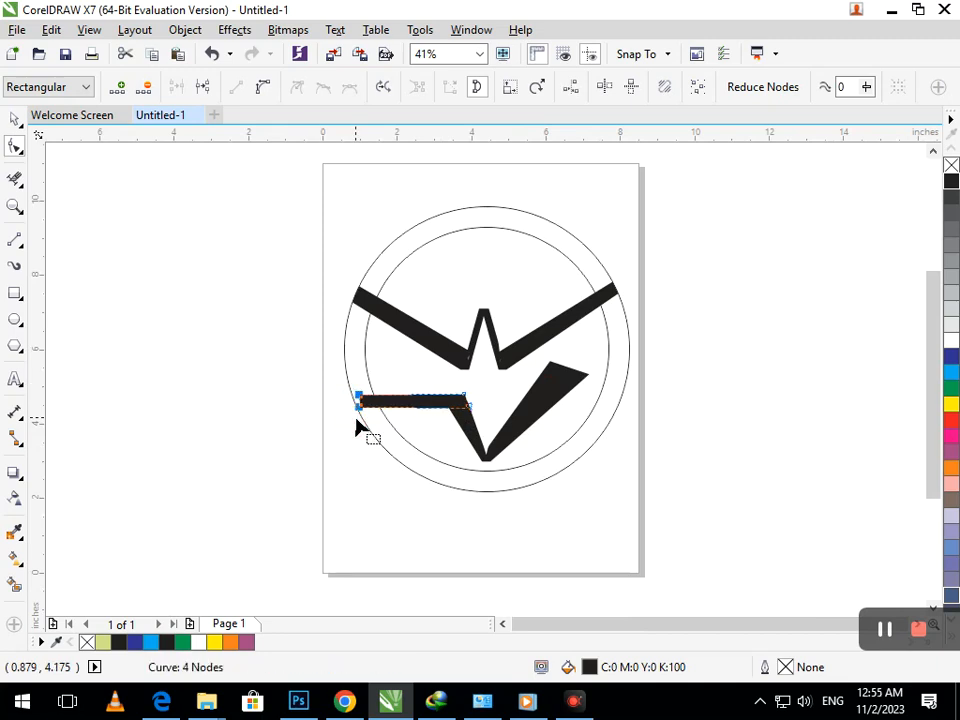
scroll(465, 418, up, 5)
scroll(515, 404, down, 5)
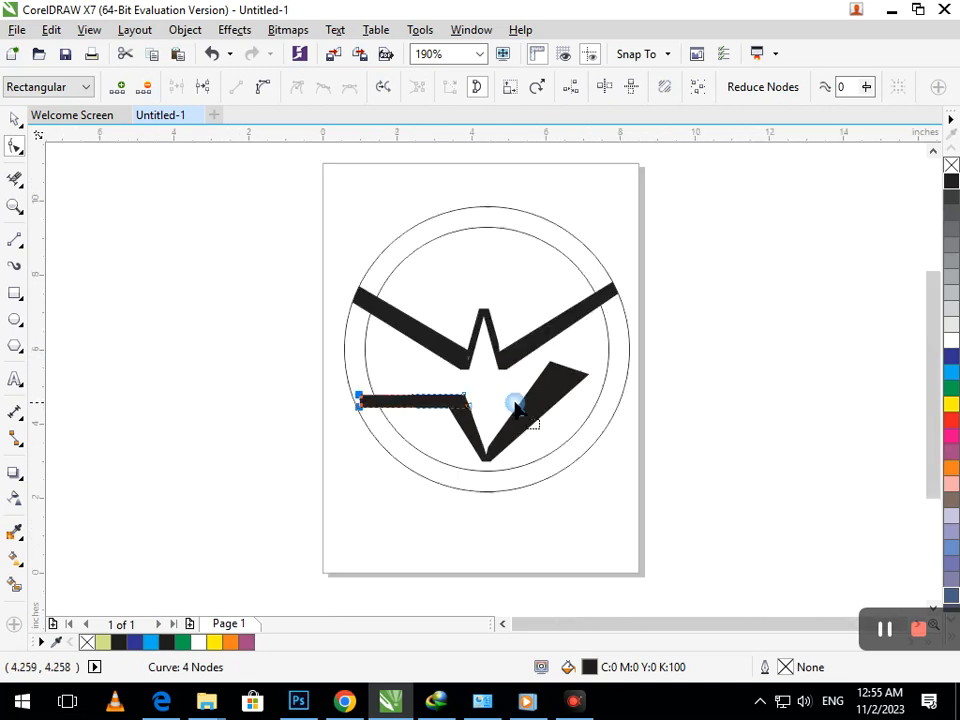
click(15, 119)
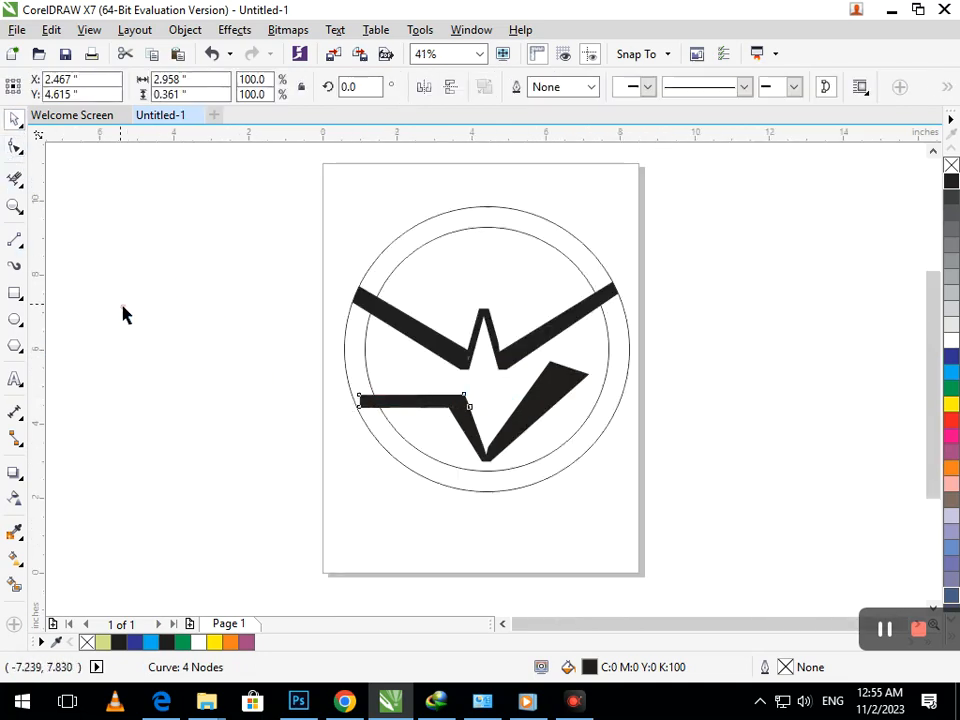
click(123, 307)
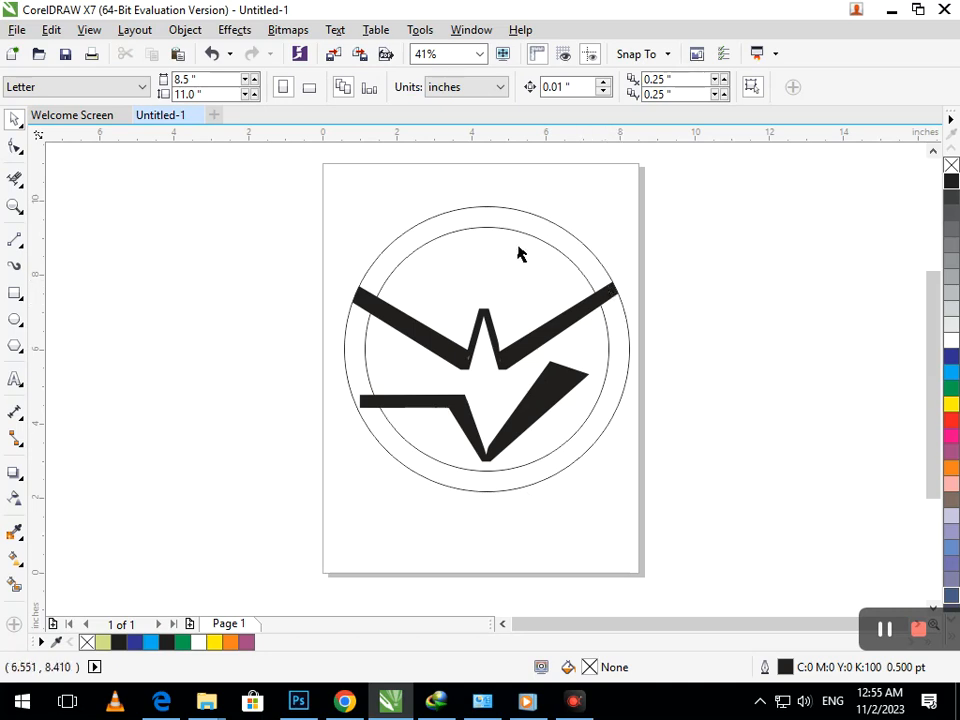
Pull the two end nodes of the W's left arm inward so the arm ends at the inner circle
click(14, 146)
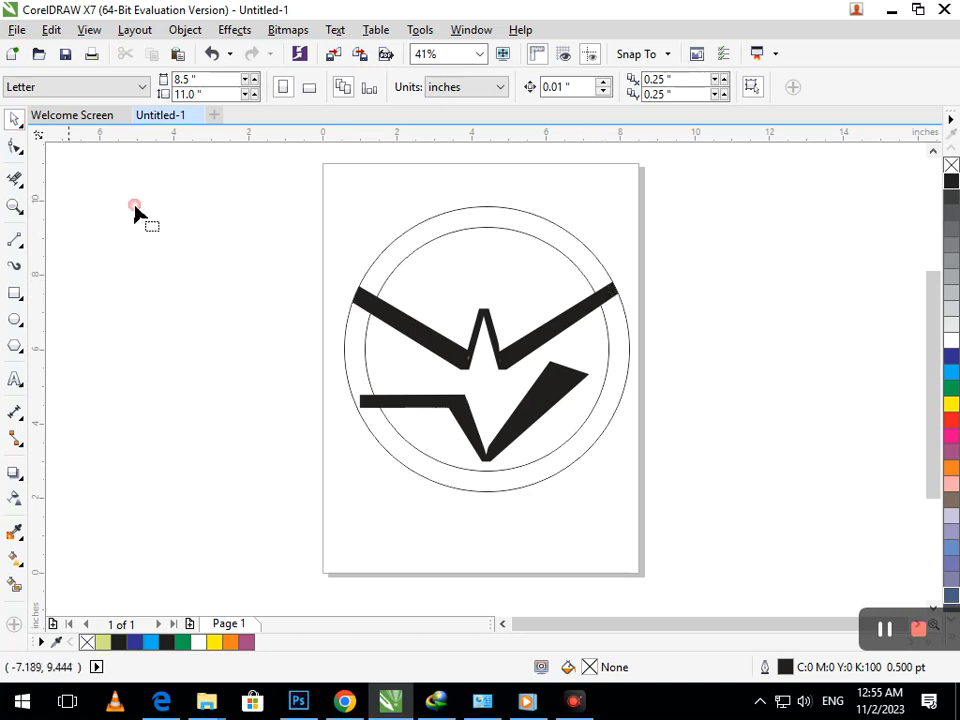
click(364, 308)
click(347, 304)
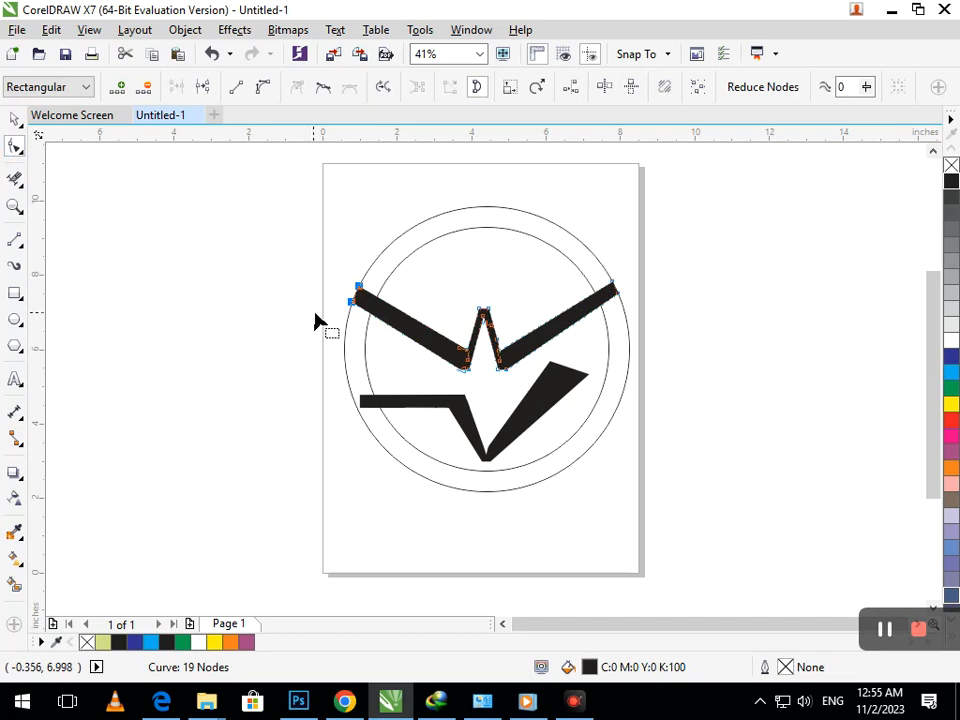
drag(350, 303, 369, 314)
click(259, 354)
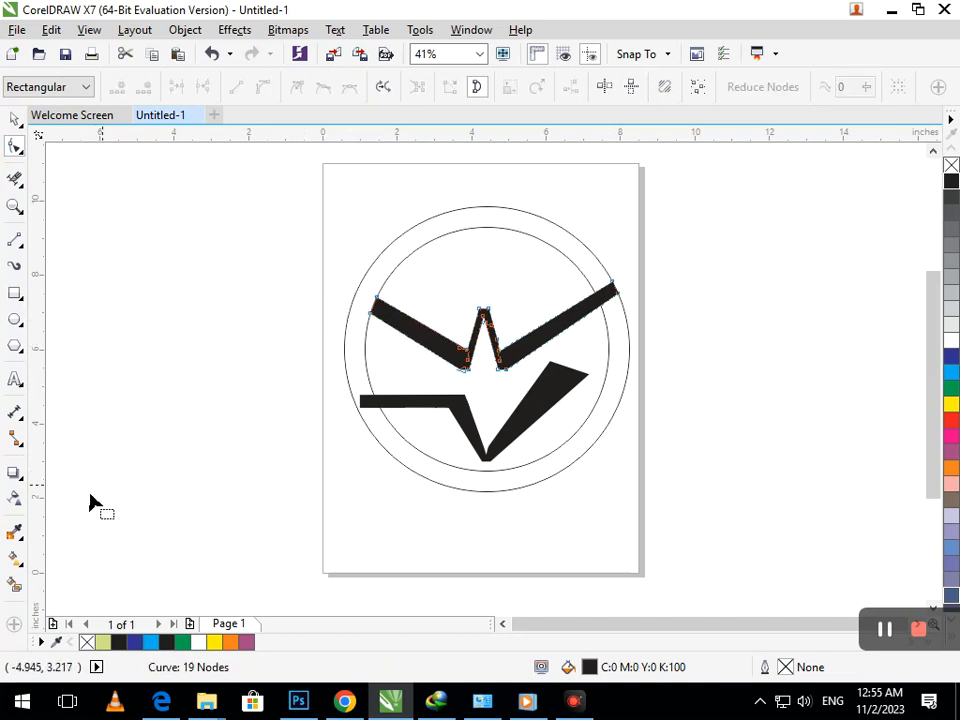
Extend the left end of the V's horizontal bar outward beyond the outer circle
click(364, 400)
drag(360, 395, 342, 408)
key(ctrl+z)
click(274, 418)
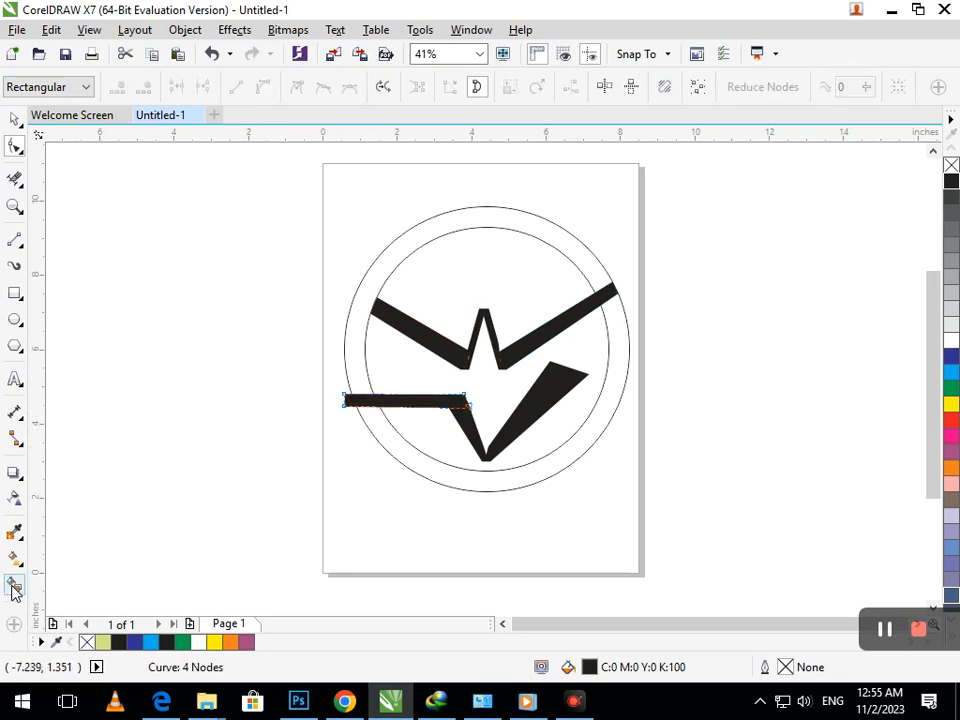
Smart-fill the upper and lower ring sections between the two circles with light green (C20 M0 Y60 K0)
click(14, 586)
click(584, 256)
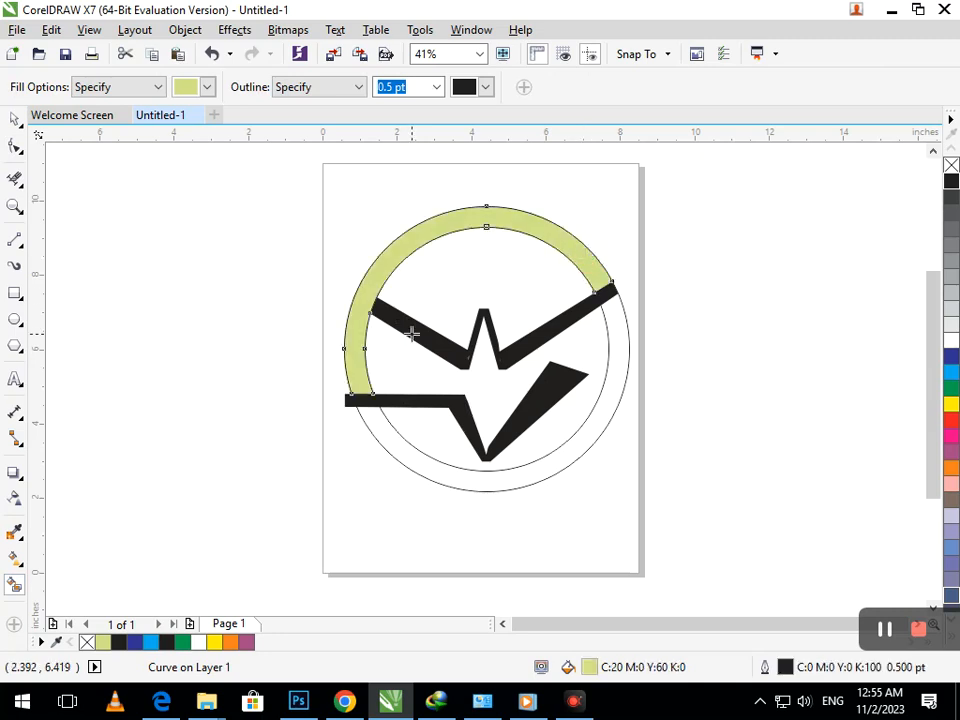
Draw a horizontal 2-point line about 1 inch long across the ring just above the V's bar
click(14, 240)
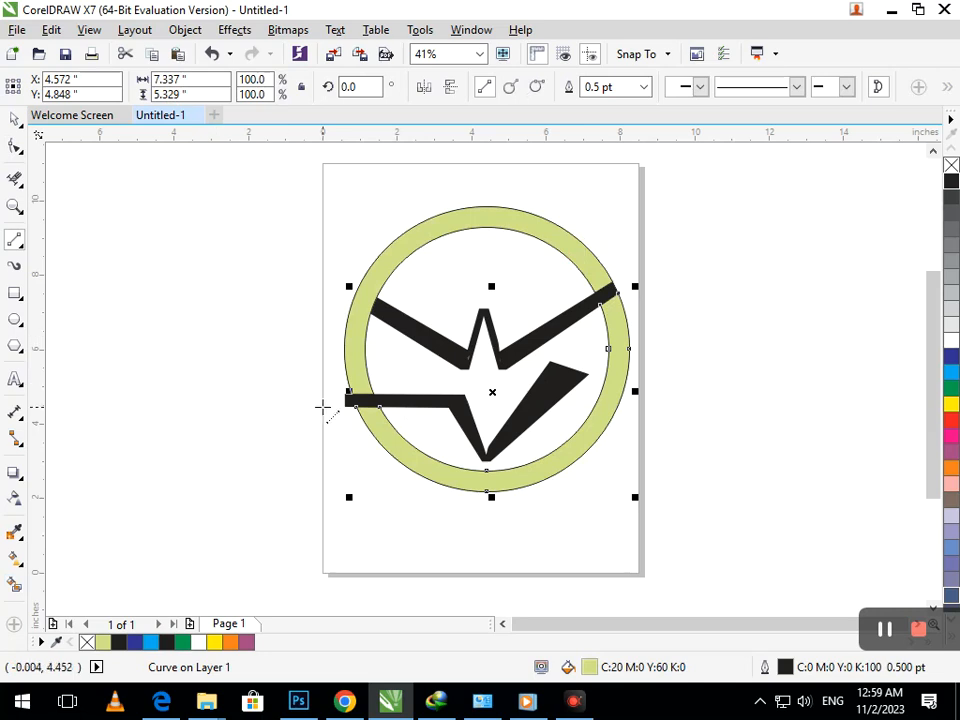
key(F2)
drag(300, 356, 487, 449)
drag(244, 315, 424, 316)
Try to smart-fill only the ring section above the short line and recolor it blue
click(14, 585)
click(317, 255)
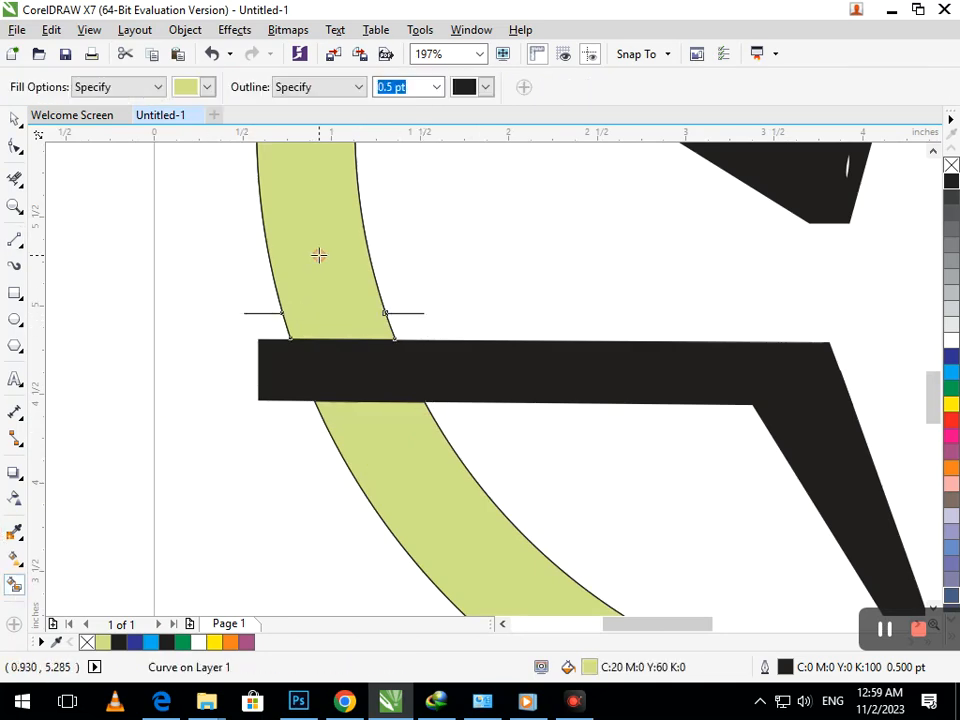
click(951, 356)
key(shift+F4)
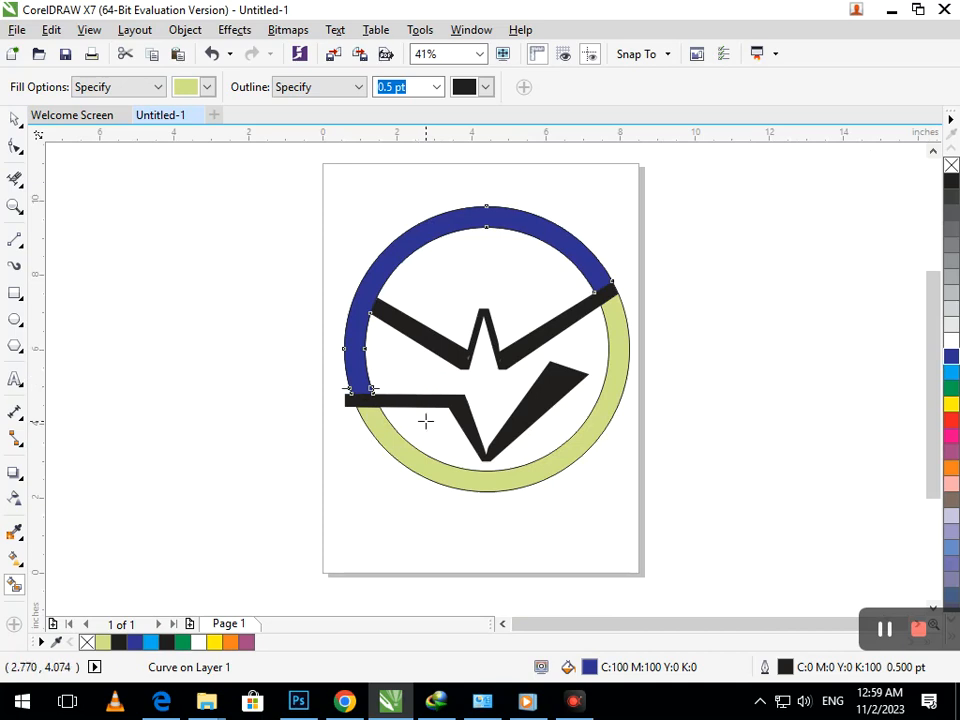
Smart-fill the upper ring section above the V's bar with light green again
click(14, 119)
click(251, 343)
click(346, 392)
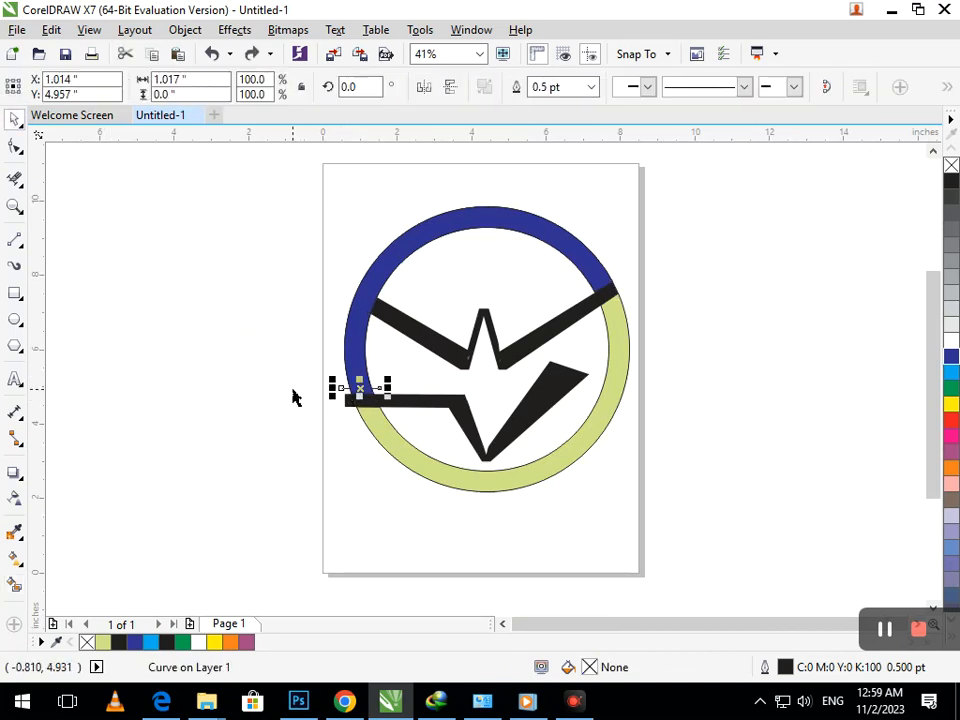
click(14, 584)
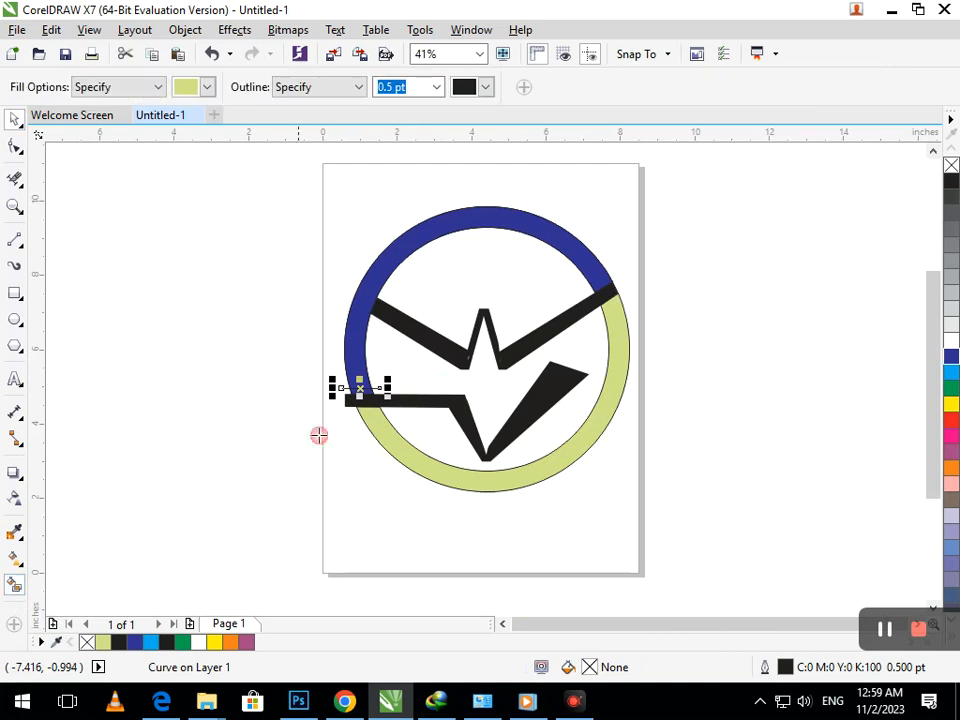
click(350, 345)
scroll(376, 393, up, 5)
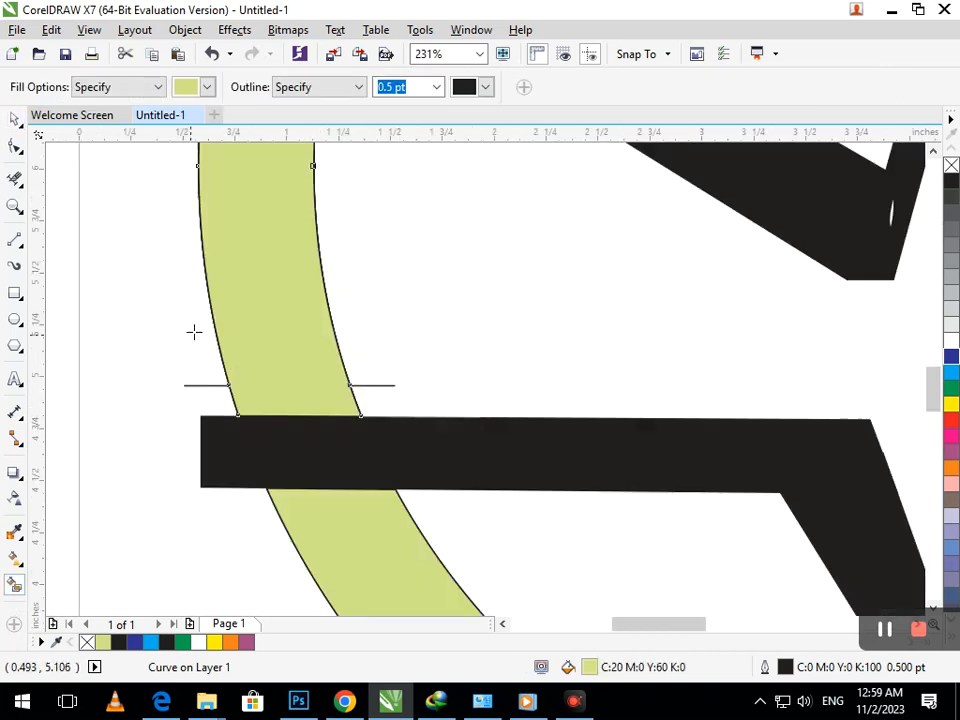
Try to bound the smart fill with the short line by giving it a 1.5 pt outline and bringing it to the front
click(14, 120)
drag(199, 388, 160, 380)
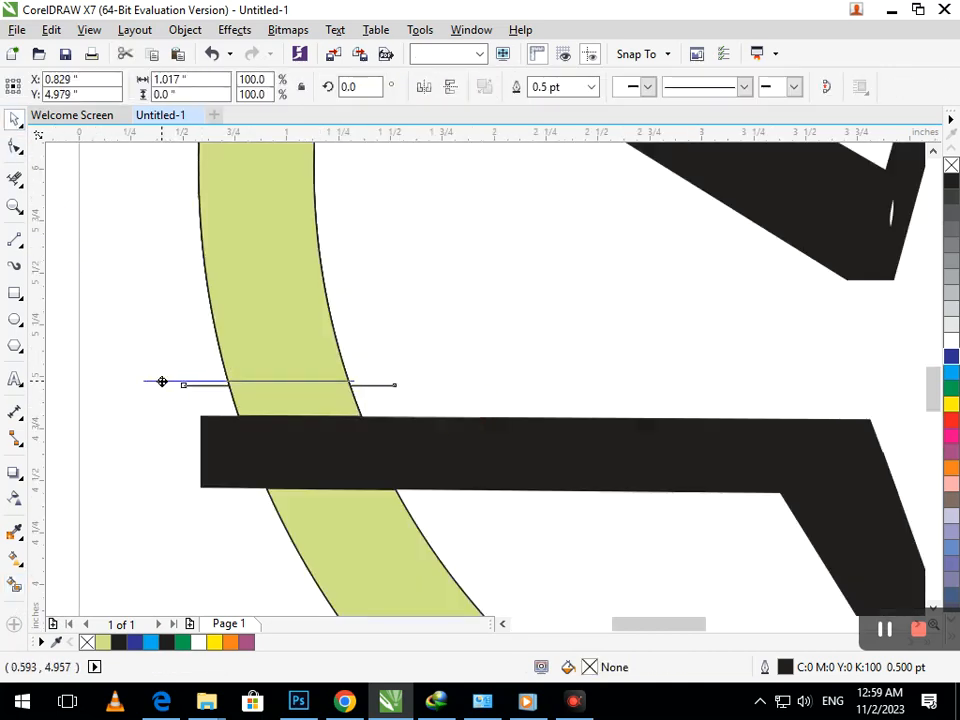
key(ctrl+z)
click(590, 88)
click(552, 176)
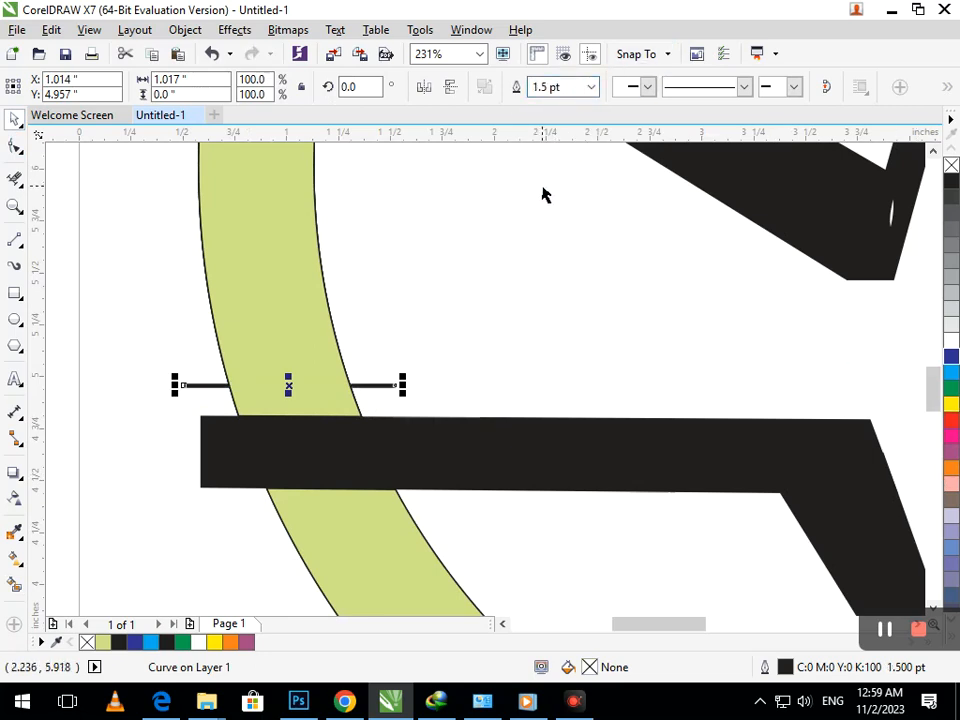
key(shift+Page_Up)
click(14, 585)
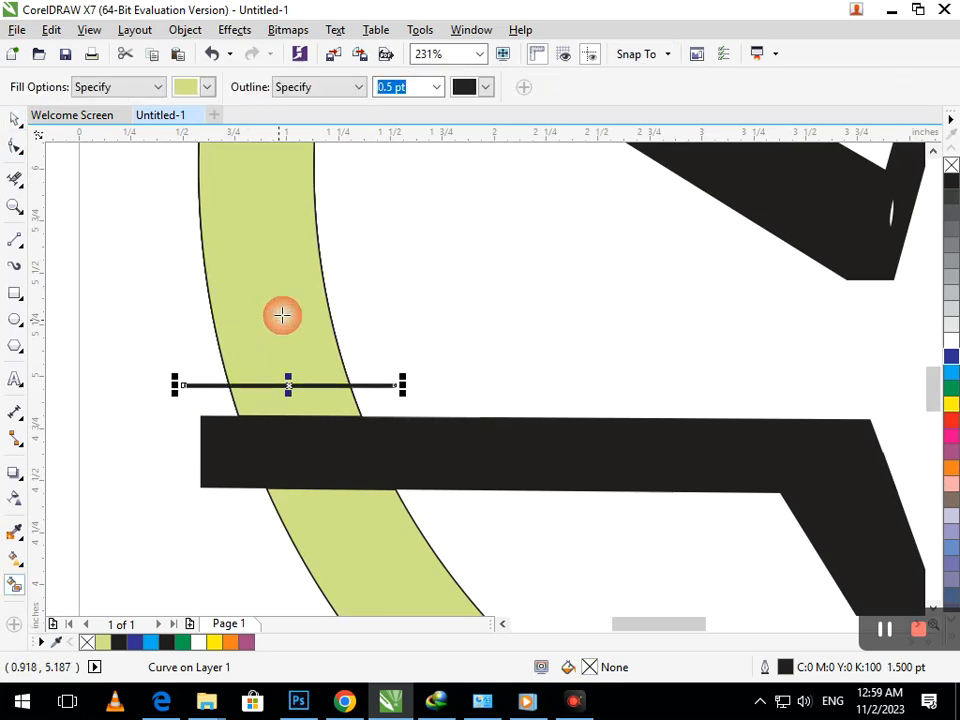
click(285, 310)
key(ctrl+z)
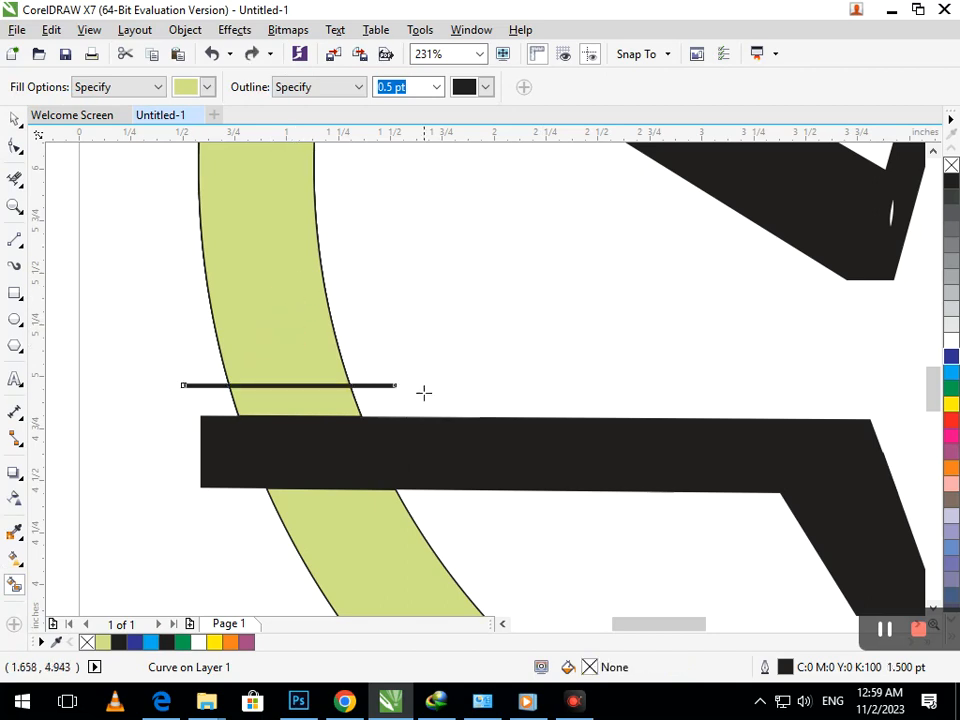
Select the light green upper ring section and try to move it away from the circles
key(shift+F4)
click(15, 120)
click(353, 367)
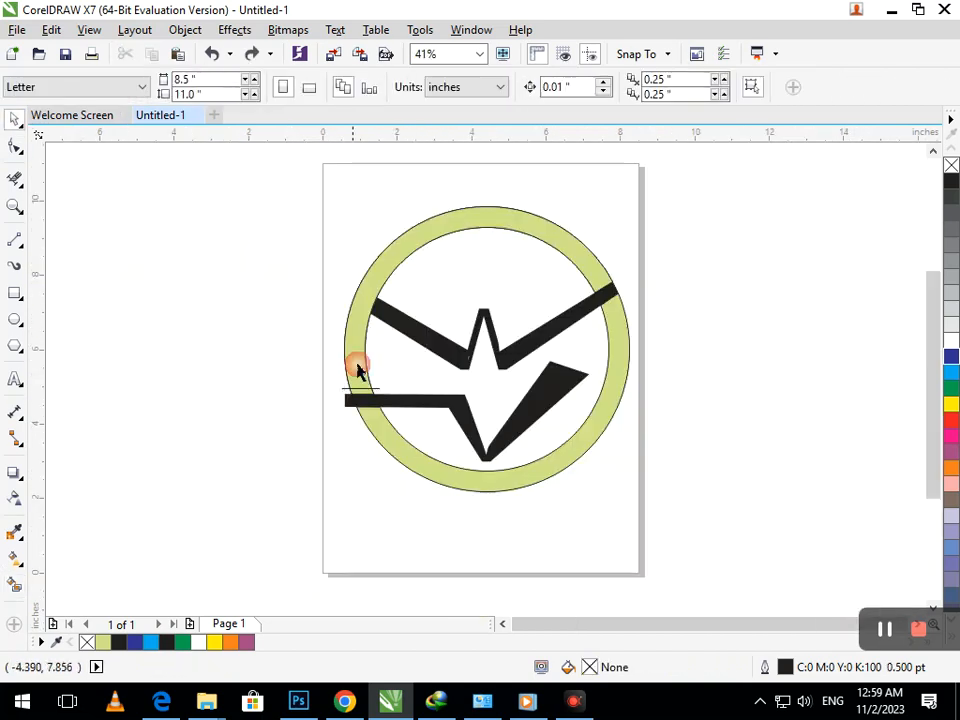
drag(356, 357, 263, 357)
key(Escape)
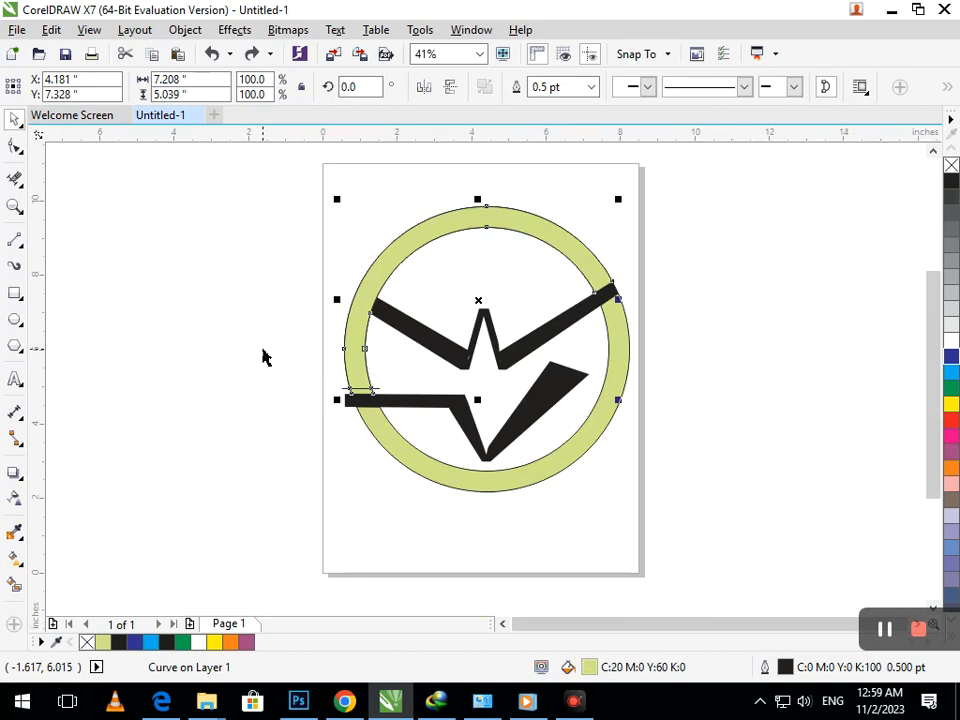
Cut the upper ring section horizontally along the short line just above the V's bar
click(420, 405)
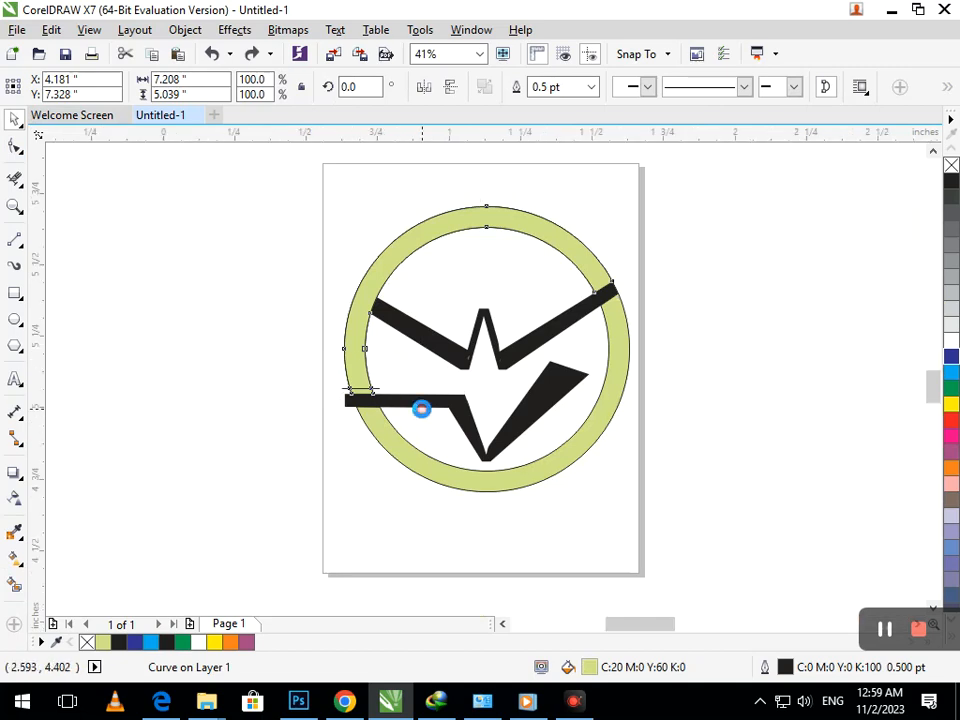
scroll(350, 385, up, 5)
click(13, 178)
click(376, 437)
click(544, 437)
click(560, 420)
click(347, 421)
key(F3)
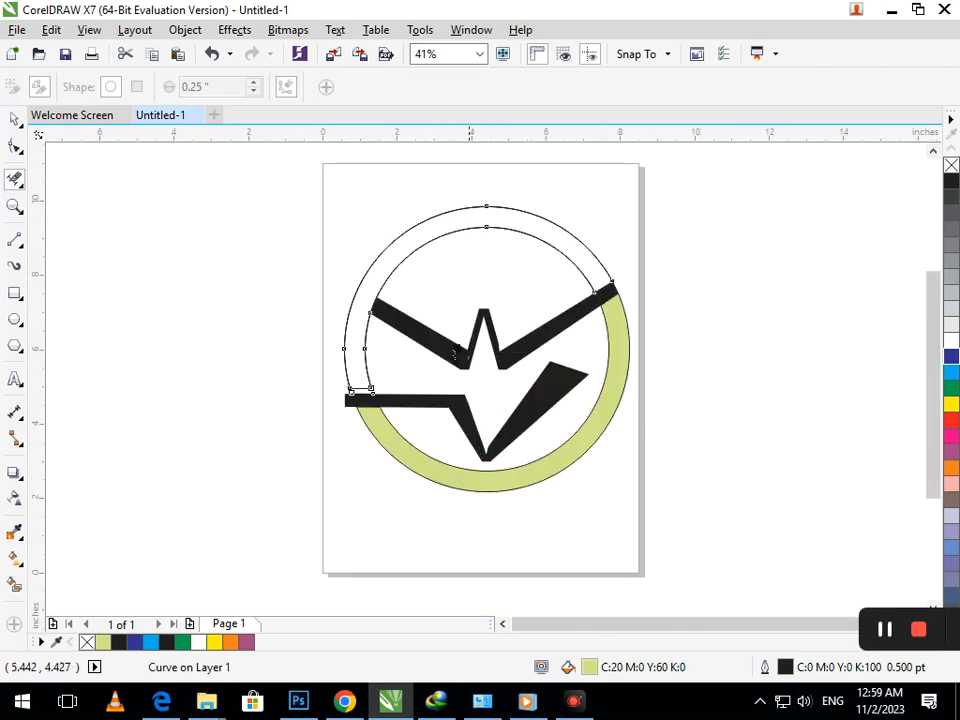
Smart-fill the upper ring section and the W, and recolor both dark blue
click(13, 585)
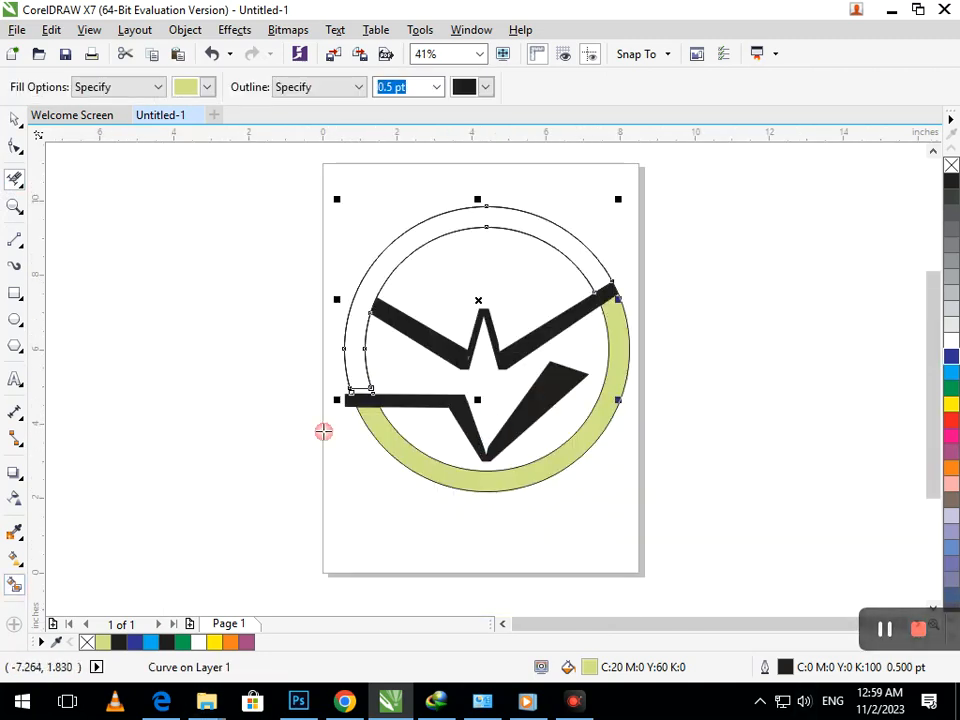
click(380, 272)
click(585, 307)
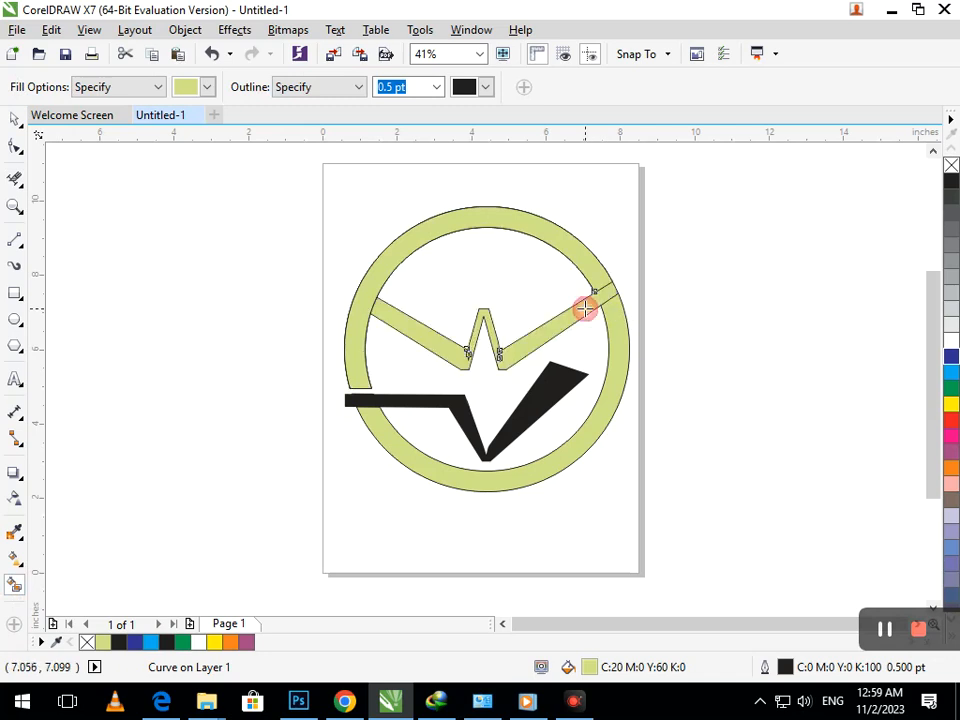
click(951, 356)
click(583, 251)
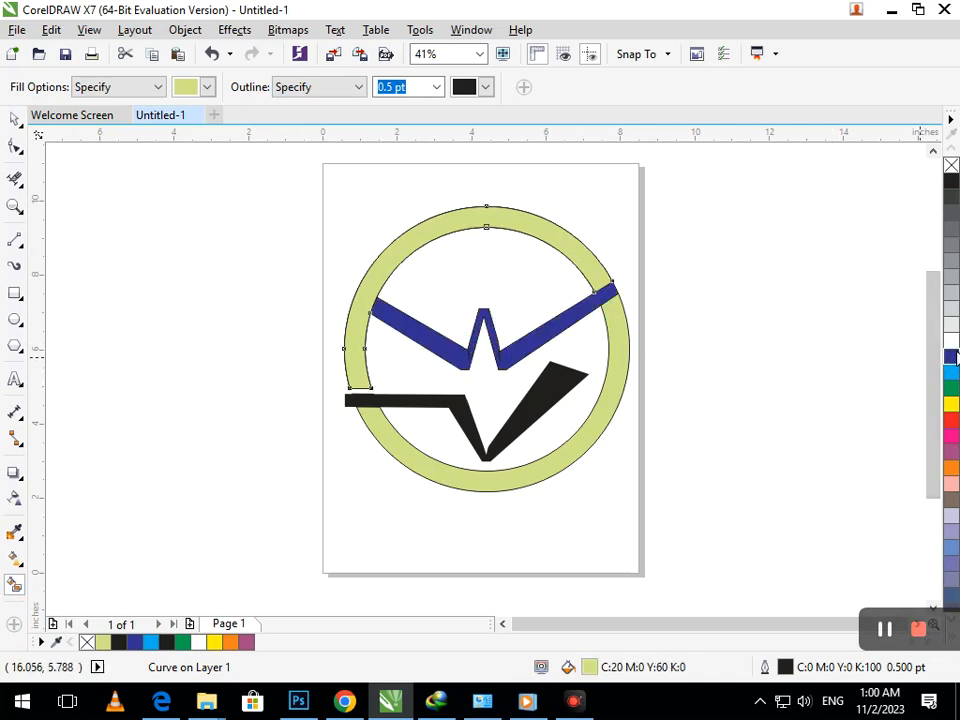
click(951, 356)
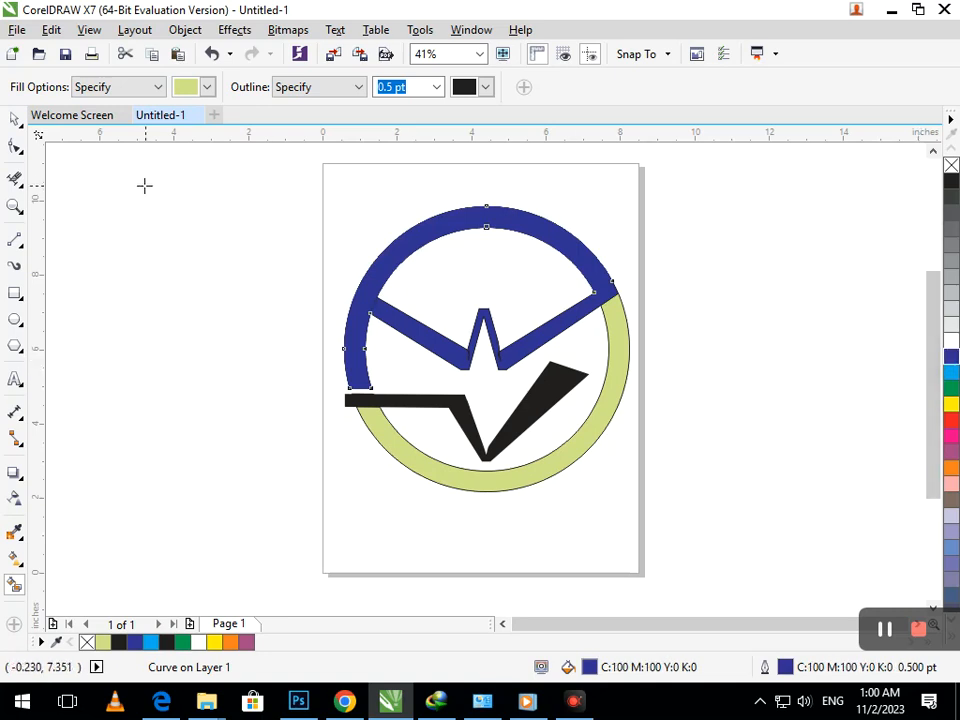
Pull the blue W's outer end nodes inward to leave a gap from the ring, and delete the black original W behind it
click(377, 313)
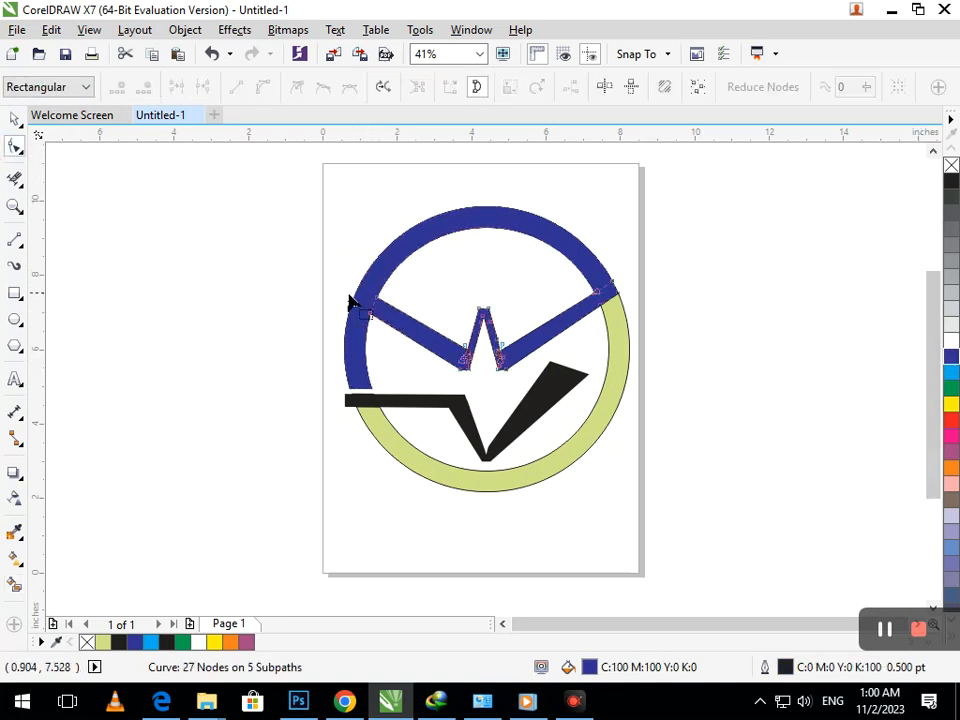
drag(392, 285, 368, 324)
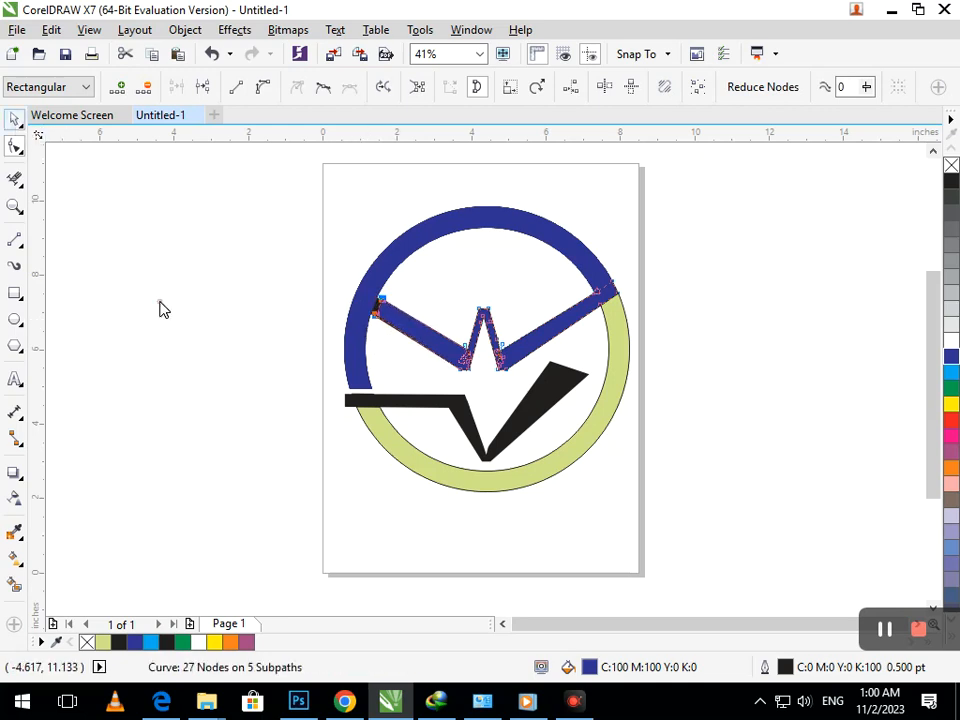
click(14, 120)
click(407, 316)
scroll(407, 316, up, 4)
click(407, 316)
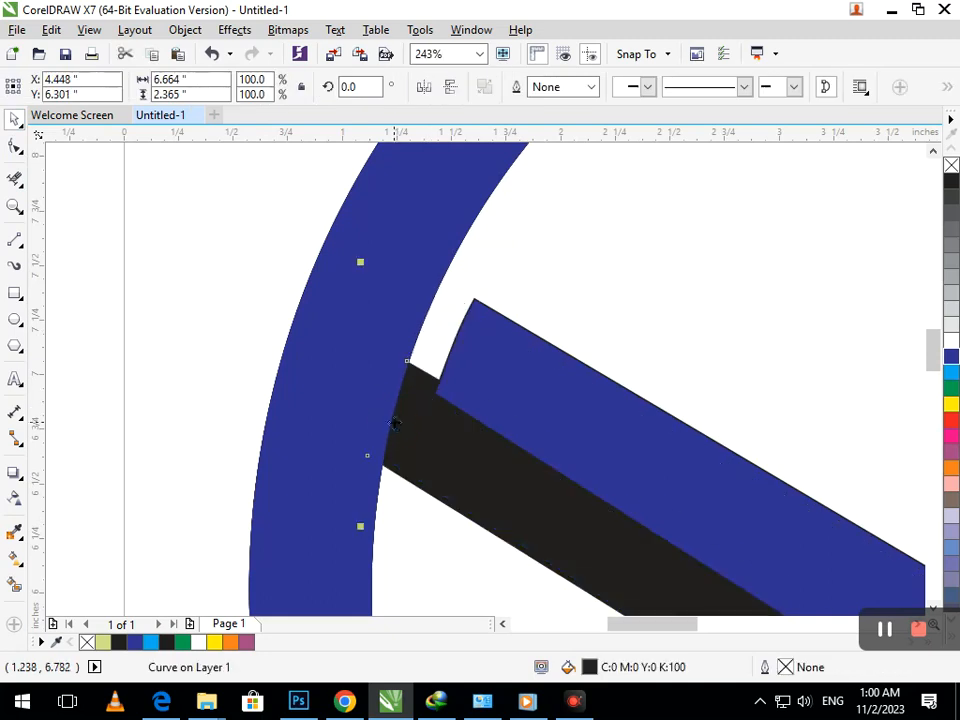
key(Delete)
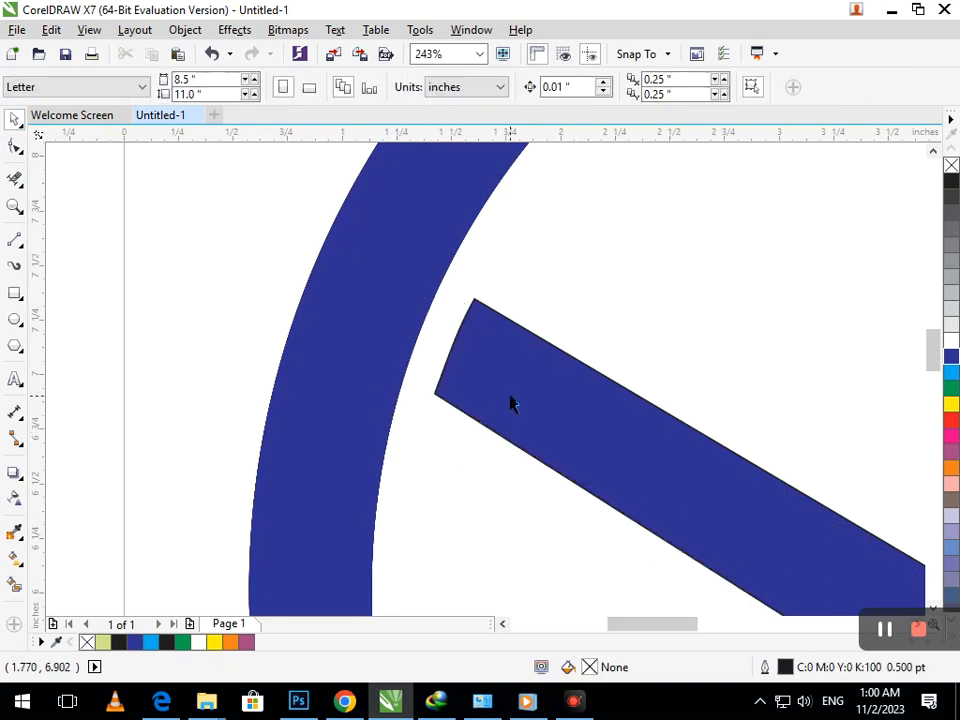
scroll(553, 387, down, 4)
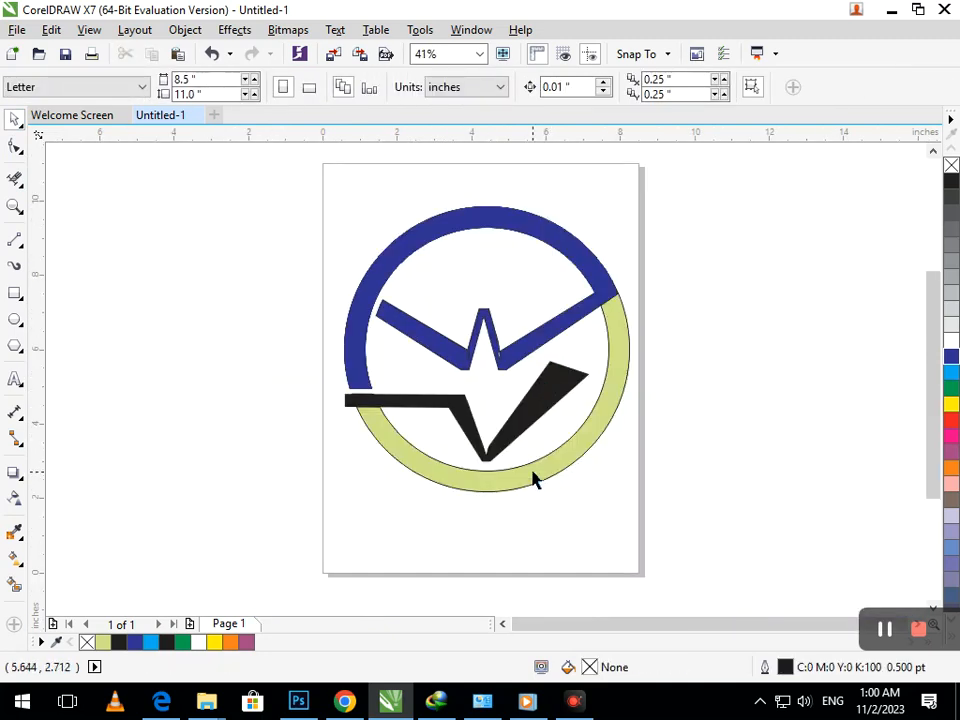
Reshape the outer end nodes of the V's horizontal bar so its slanted end follows the outer circle
click(15, 147)
click(350, 401)
drag(305, 368, 428, 447)
key(F2)
drag(291, 349, 468, 428)
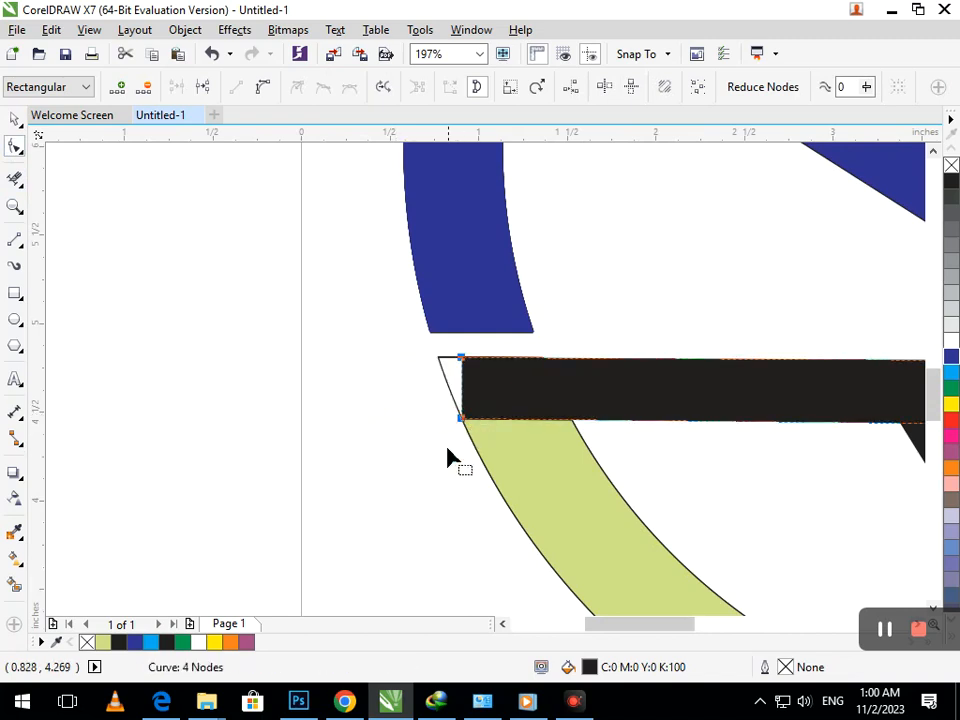
drag(463, 369, 444, 369)
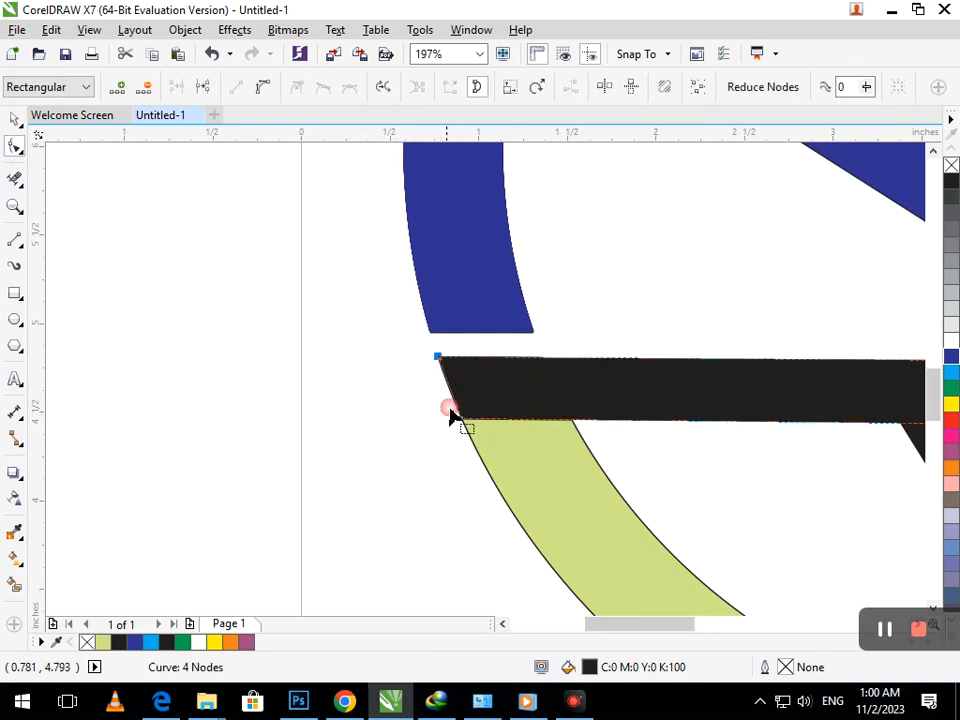
click(459, 355)
key(shift+F4)
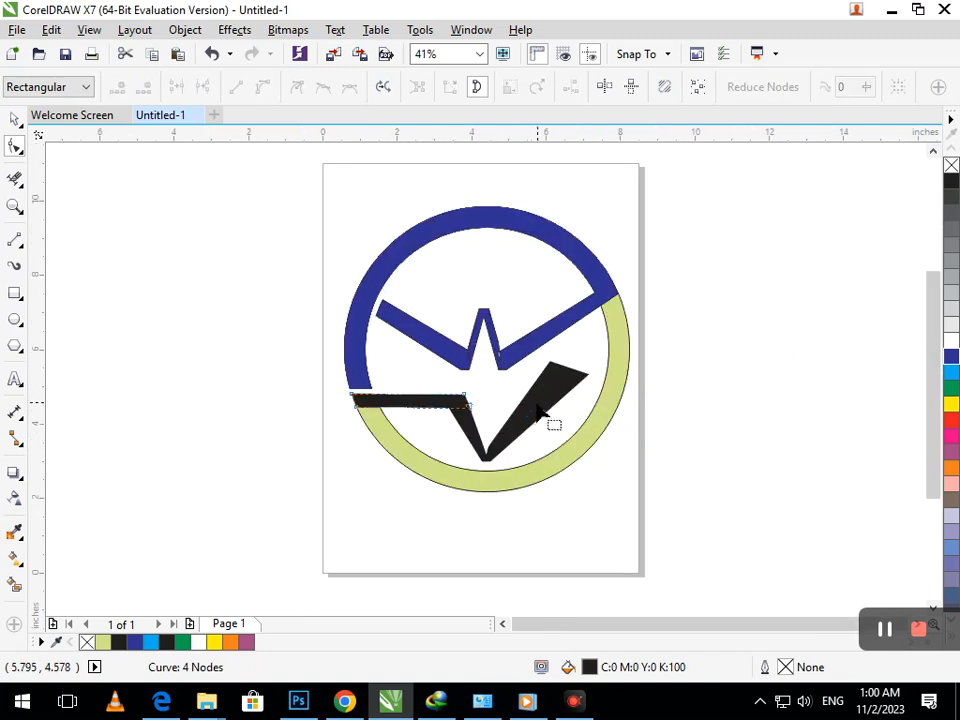
Draw a short diagonal line across the light green ring section, just below and parallel to the W's long arm
click(15, 240)
scroll(590, 300, up, 4)
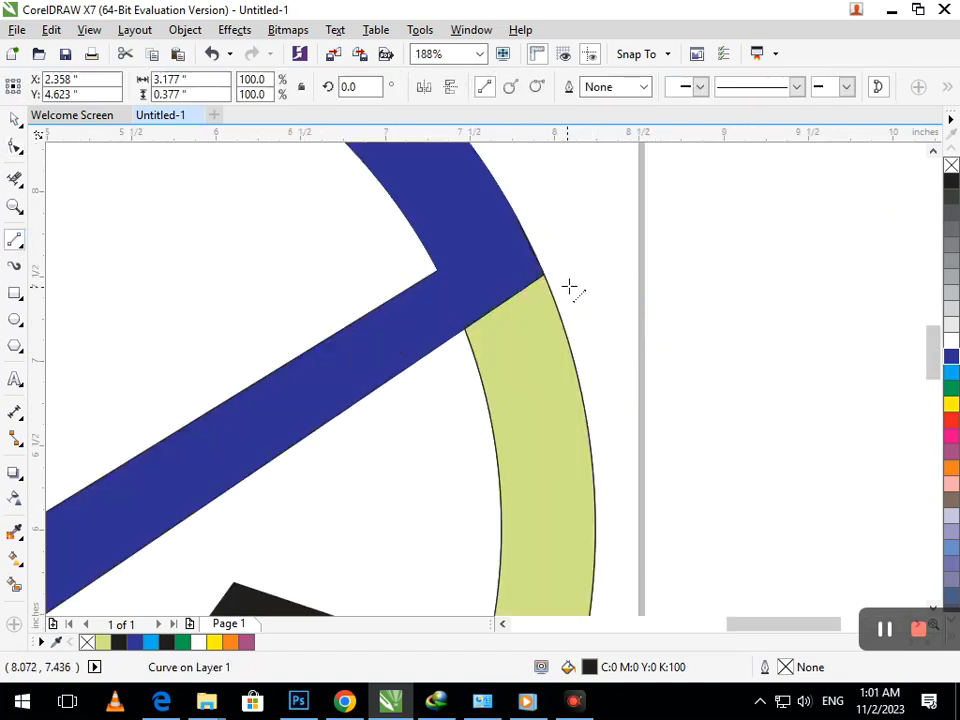
click(568, 288)
click(449, 376)
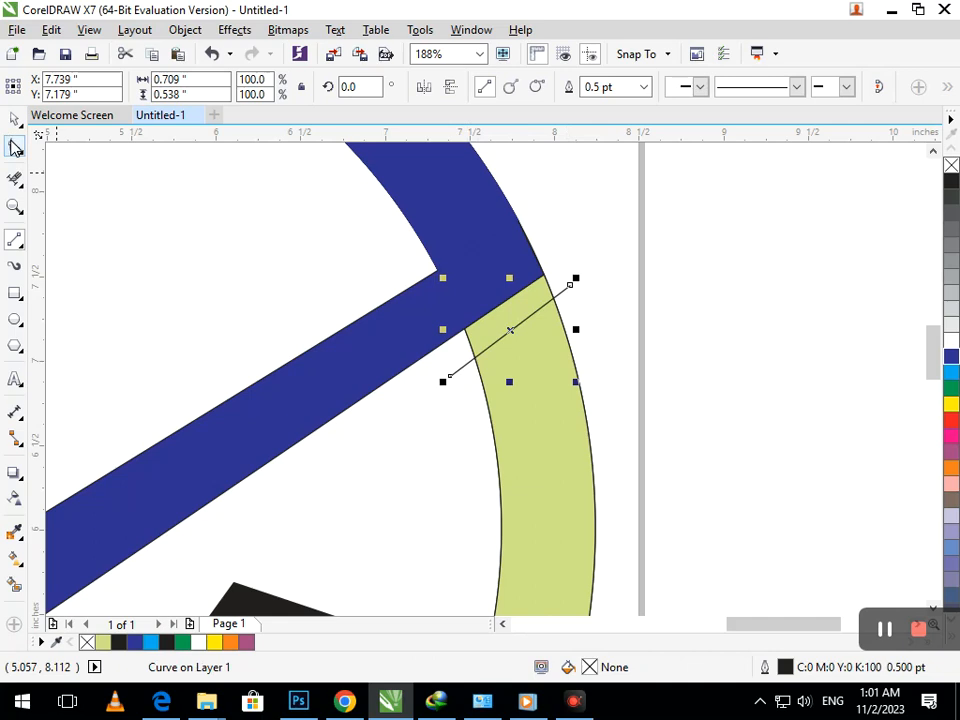
click(12, 142)
click(14, 120)
drag(460, 369, 436, 397)
click(463, 379)
Delete the circle segments between the W's arm and the diagonal line, and trim the line's overhang, to open a gap in the ring
click(16, 179)
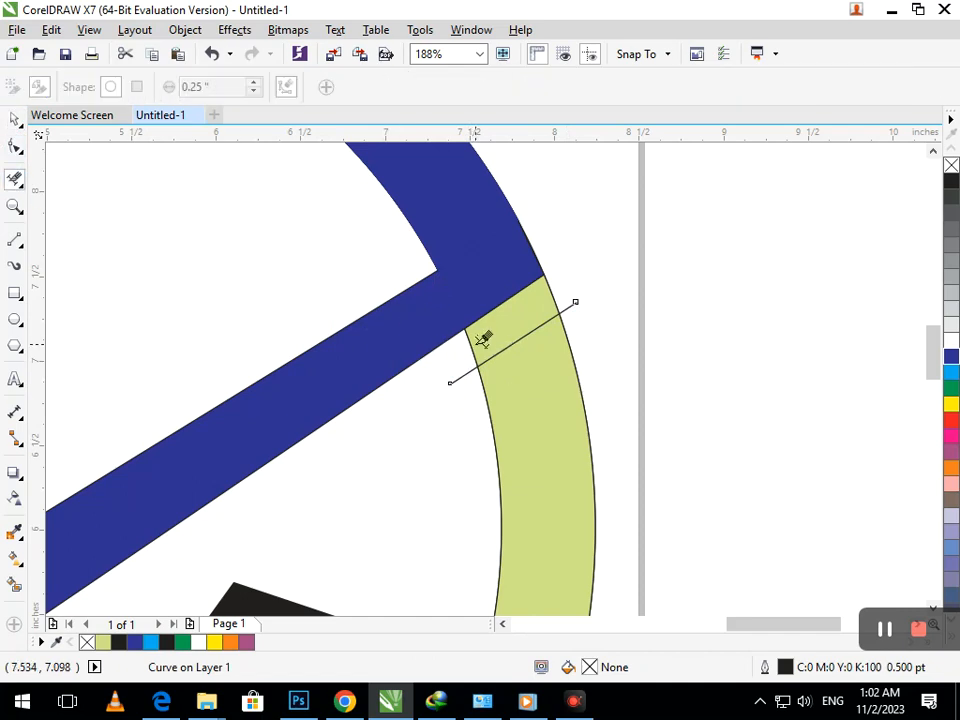
click(476, 345)
click(560, 287)
drag(423, 362, 480, 404)
key(F3)
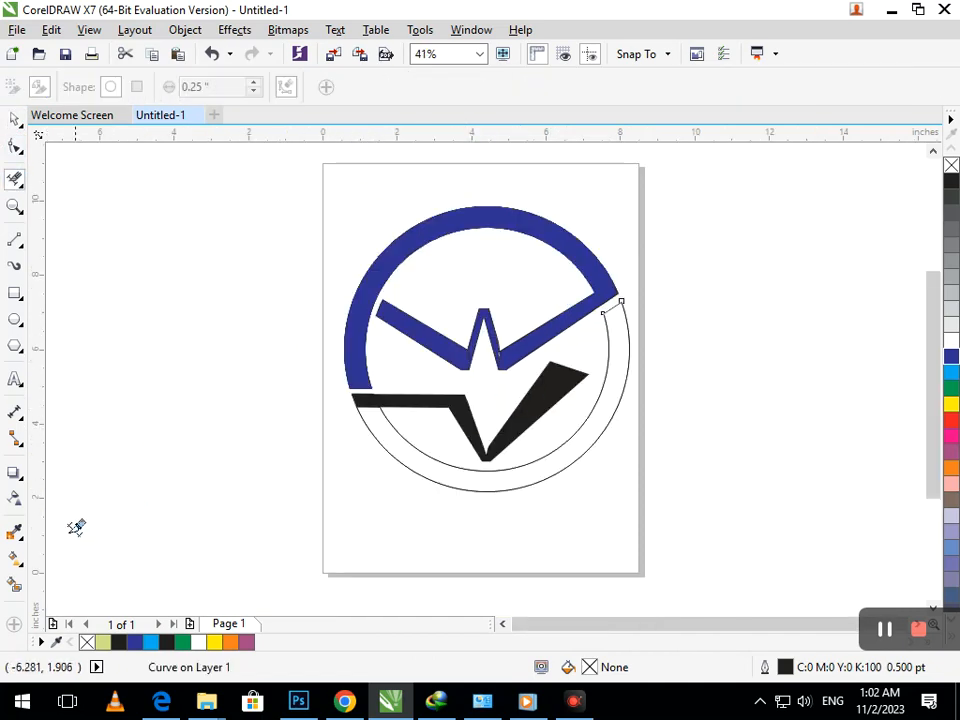
Smart-fill the lower ring section and color its fill and outline red
click(15, 582)
click(461, 470)
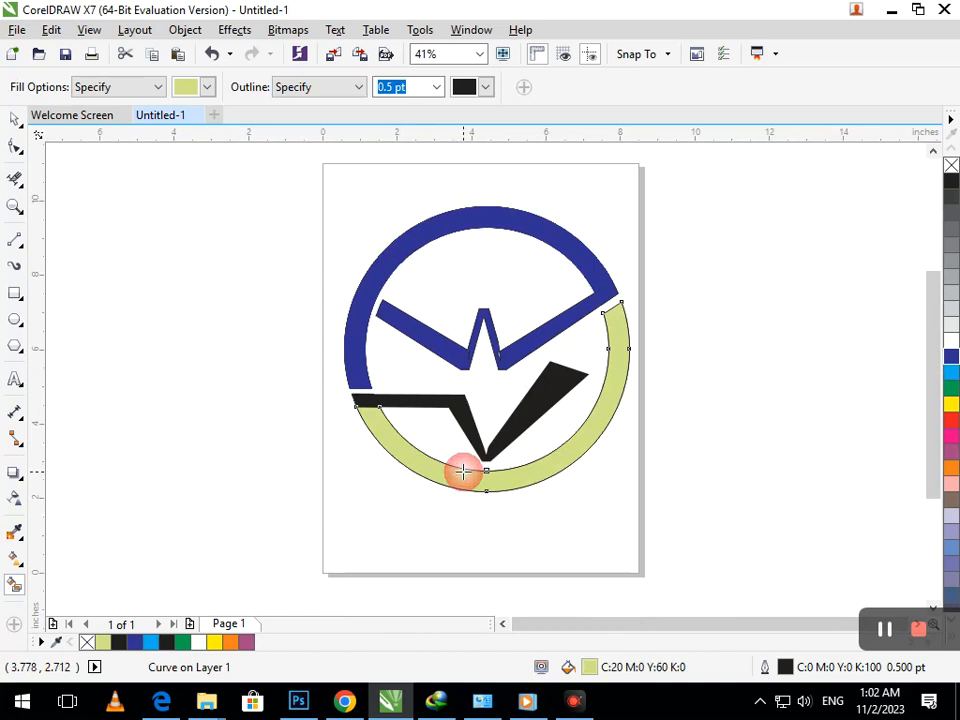
click(950, 419)
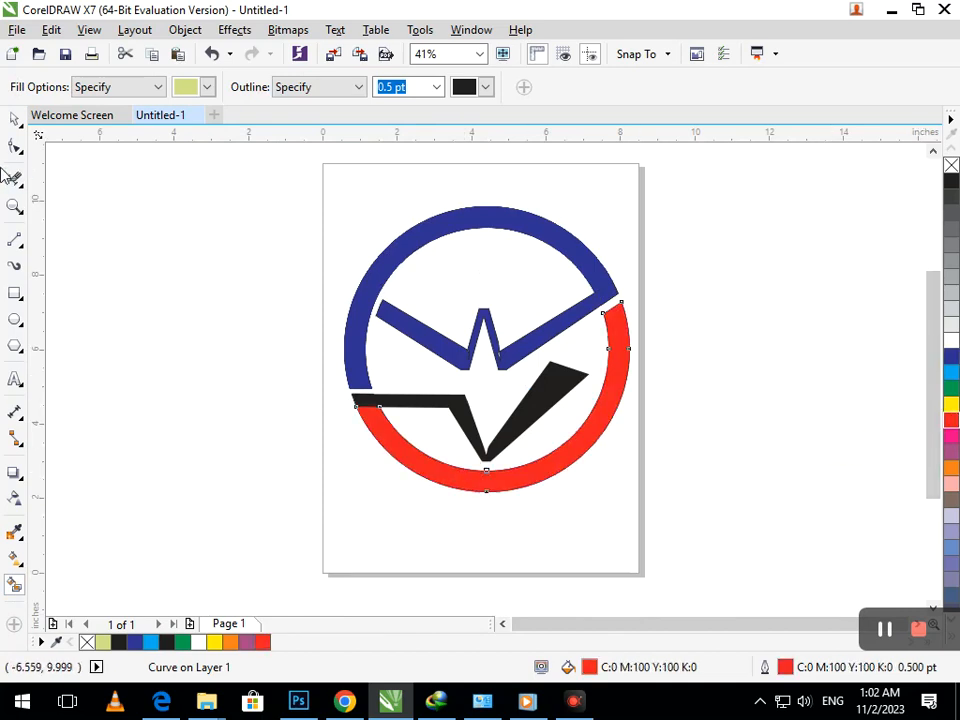
Give the V and its horizontal bar a red fill and a red outline
click(14, 119)
click(407, 388)
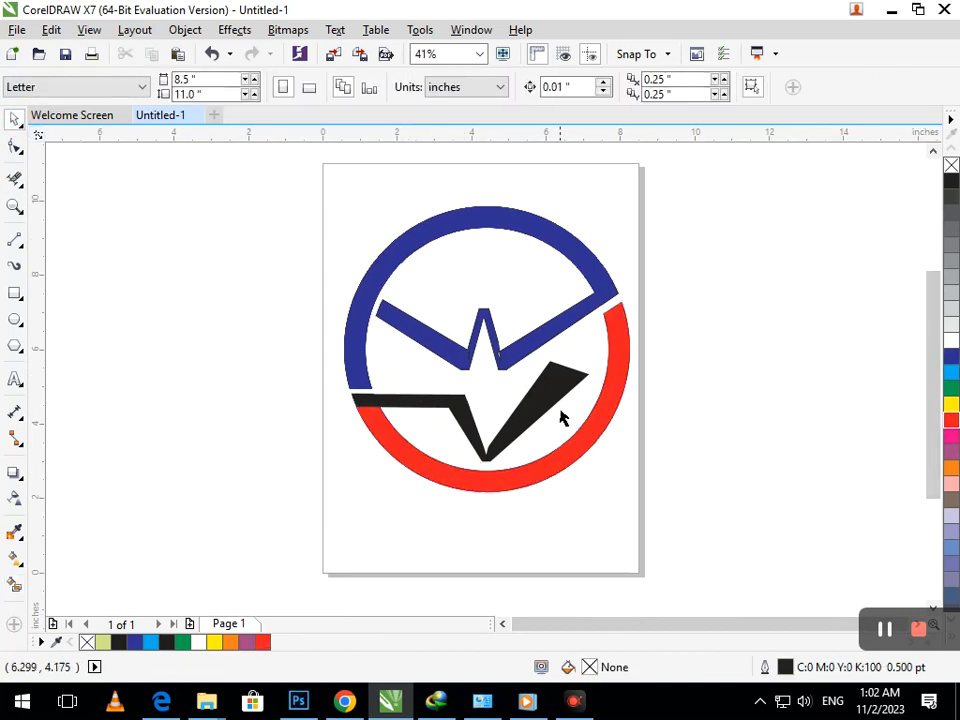
click(950, 419)
right_click(950, 419)
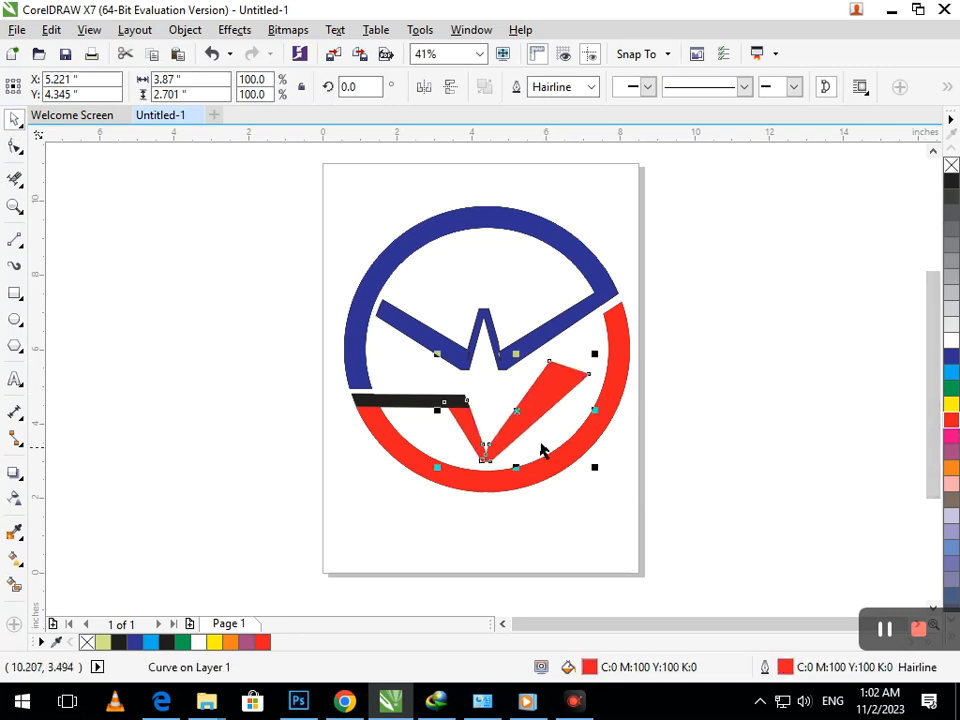
click(435, 410)
click(950, 419)
right_click(950, 419)
click(636, 463)
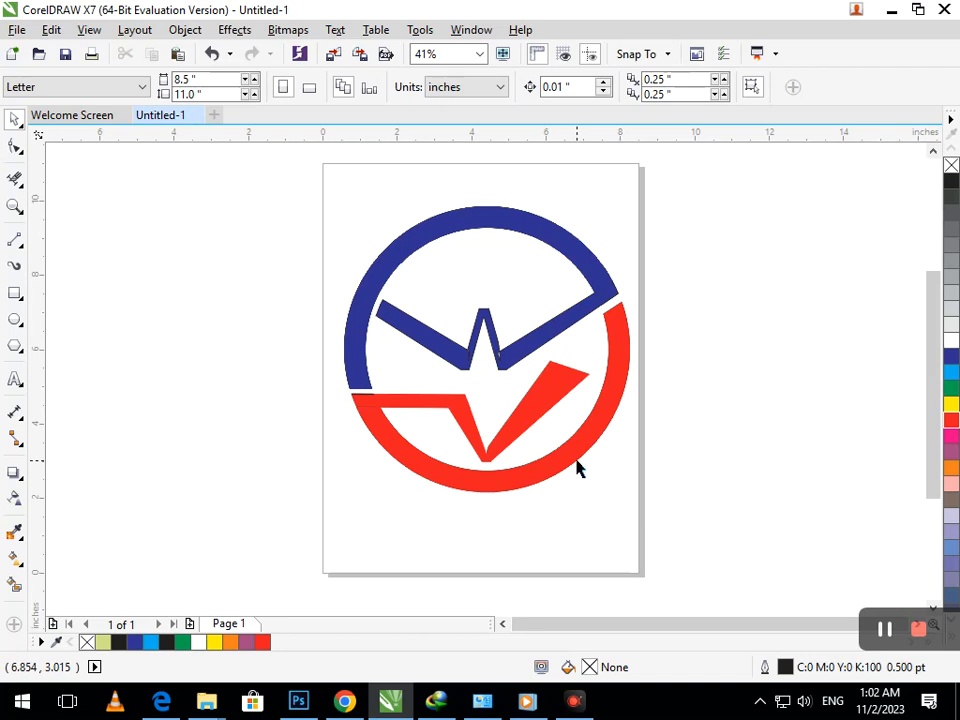
Select the V, its horizontal bar and the lower ring section together and recolor them orange
drag(701, 268, 640, 452)
click(427, 418)
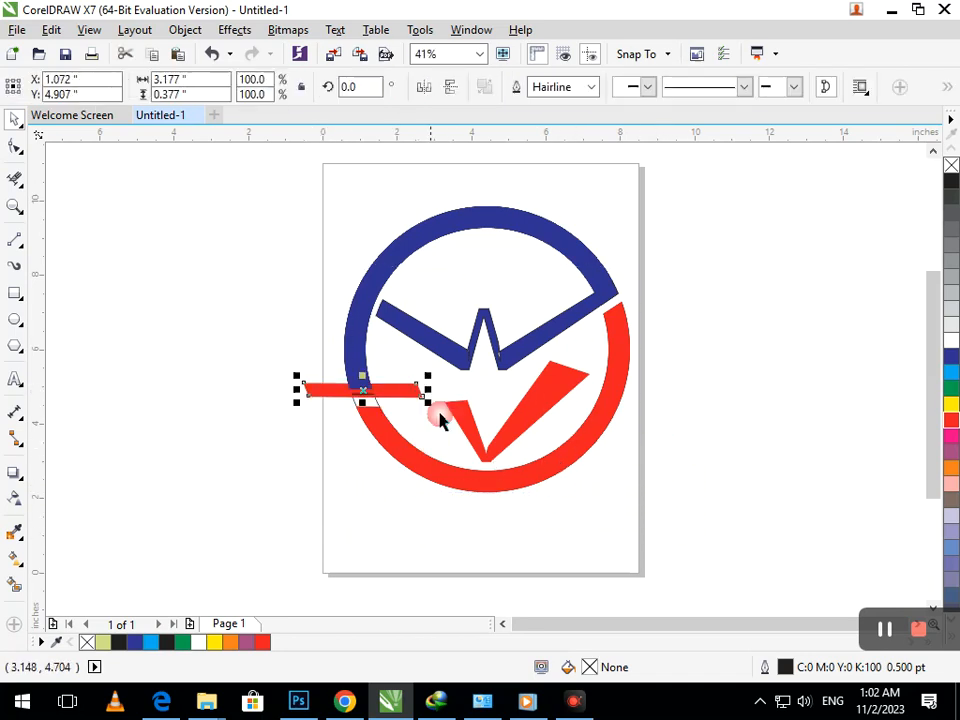
shift+click(546, 460)
shift+click(617, 460)
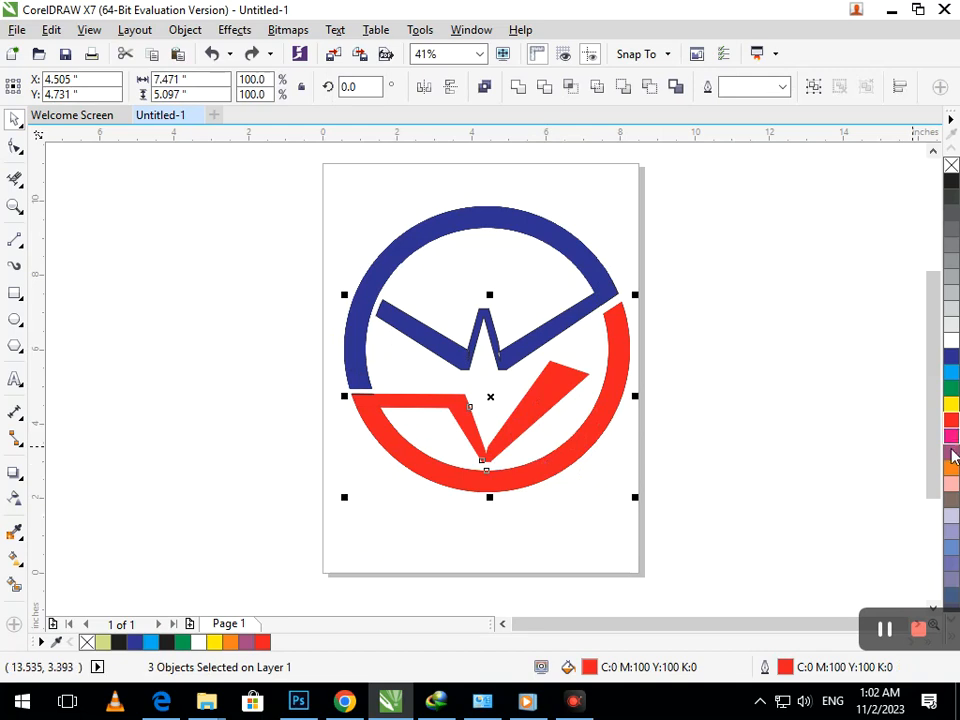
click(950, 468)
click(825, 469)
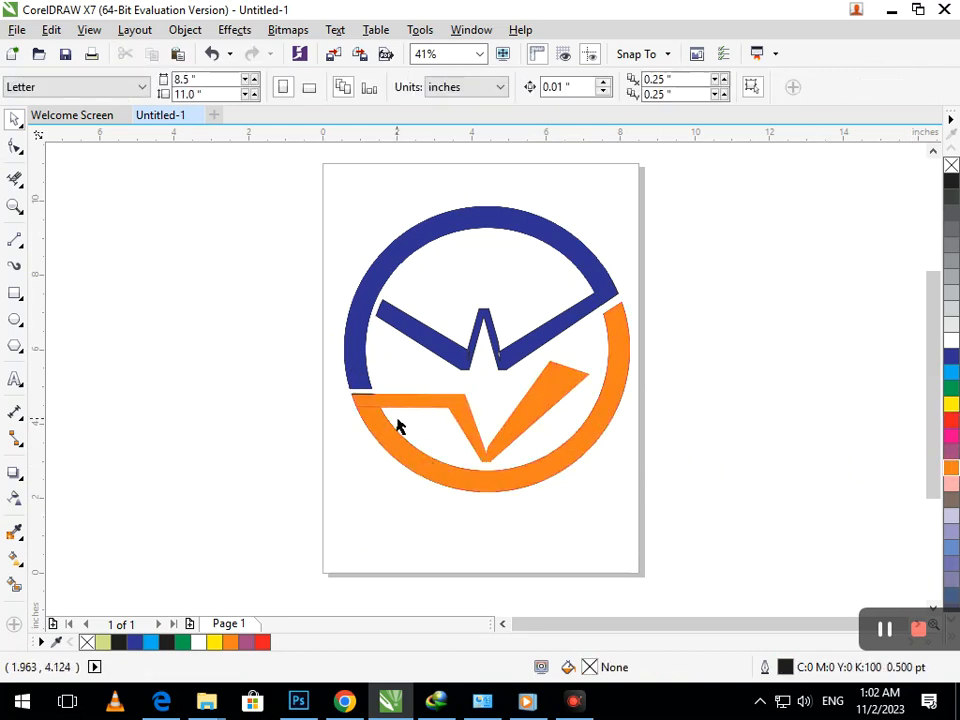
click(446, 356)
click(951, 181)
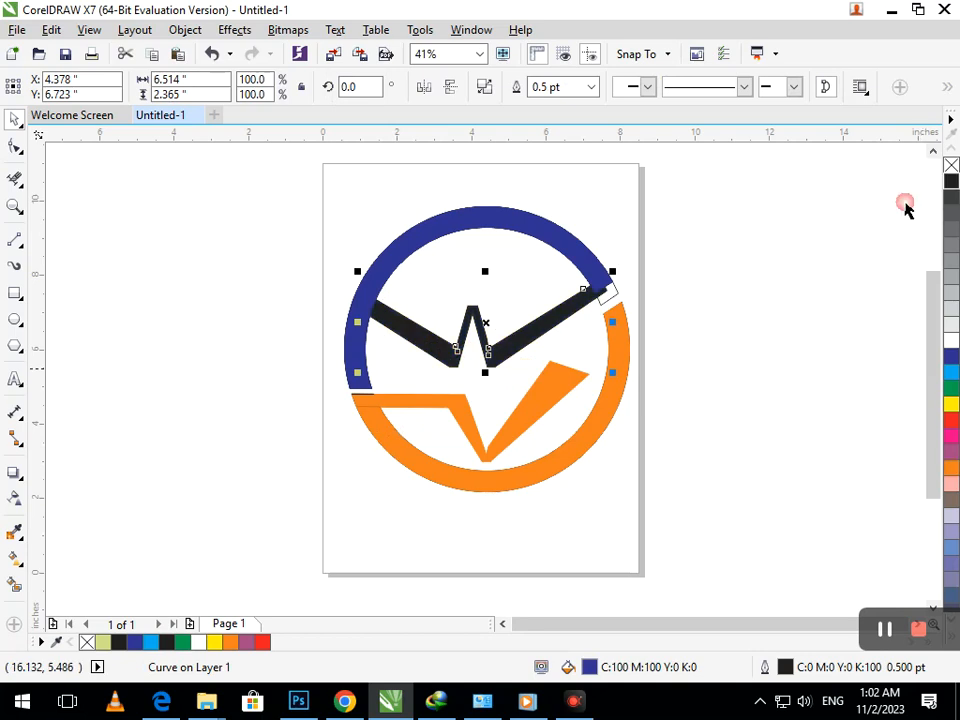
key(ctrl+z)
key(ctrl+z)
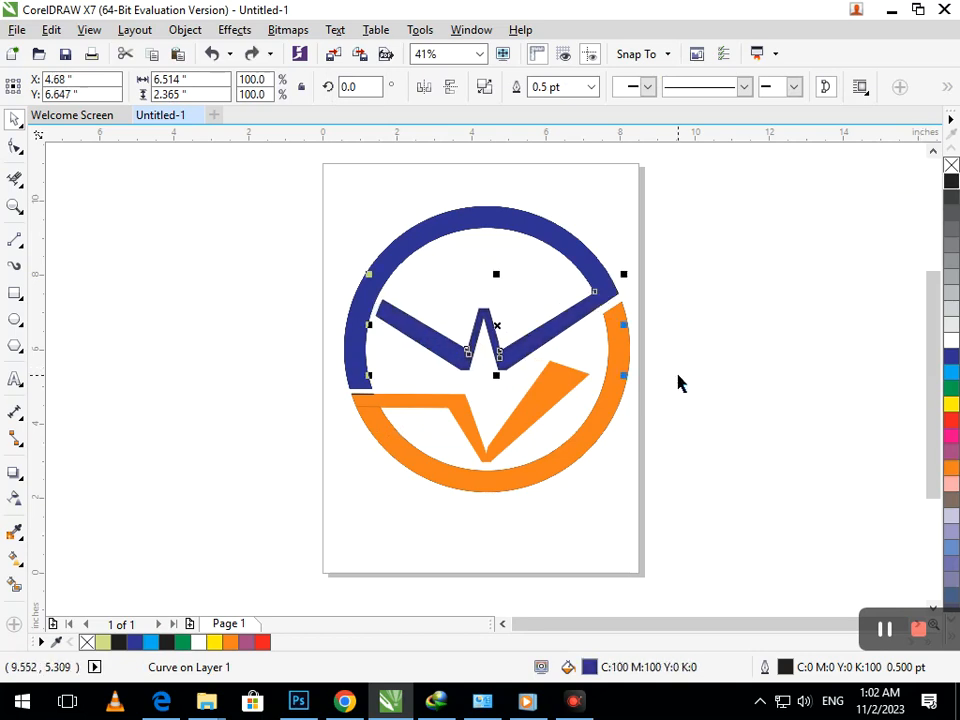
click(680, 386)
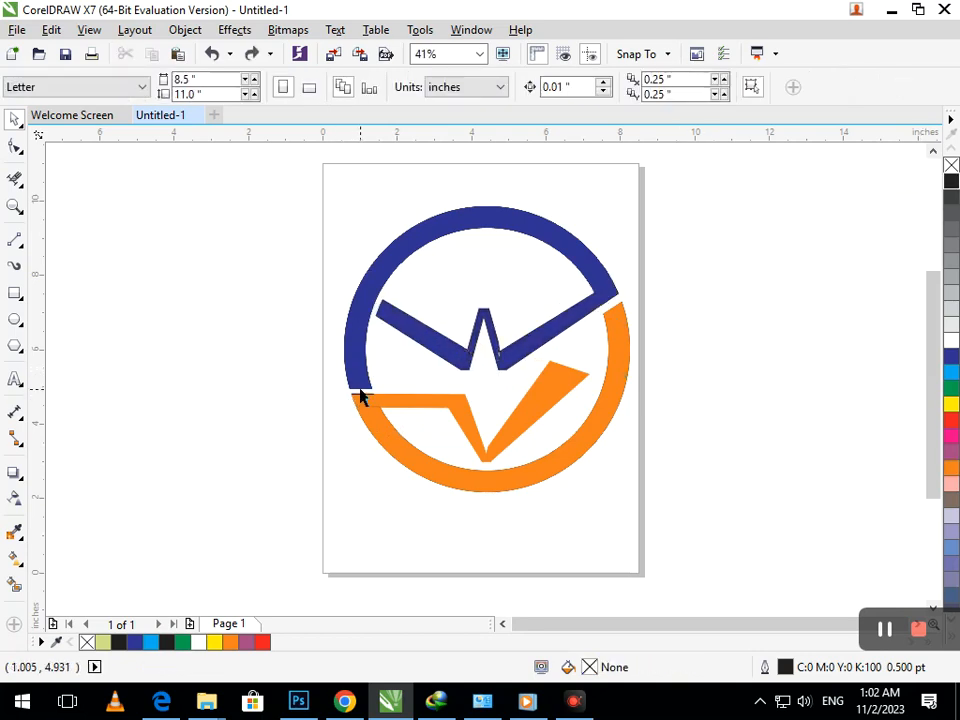
Delete the leftover black line along the upper edge of the V's orange bar
scroll(445, 428, up, 3)
scroll(418, 360, up, 2)
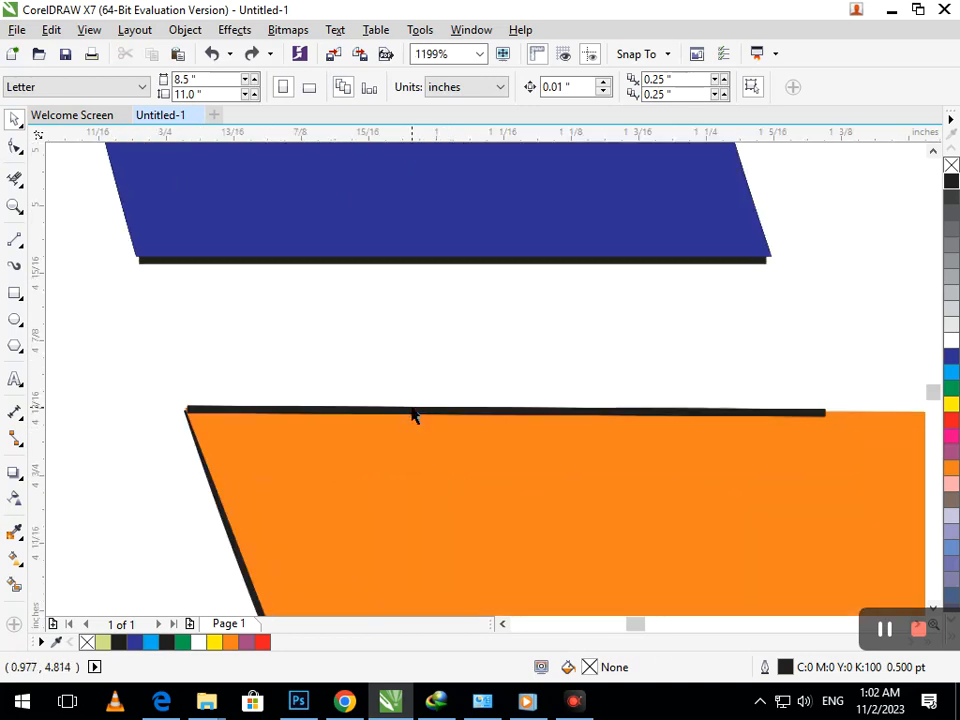
click(414, 411)
key(ctrl+z)
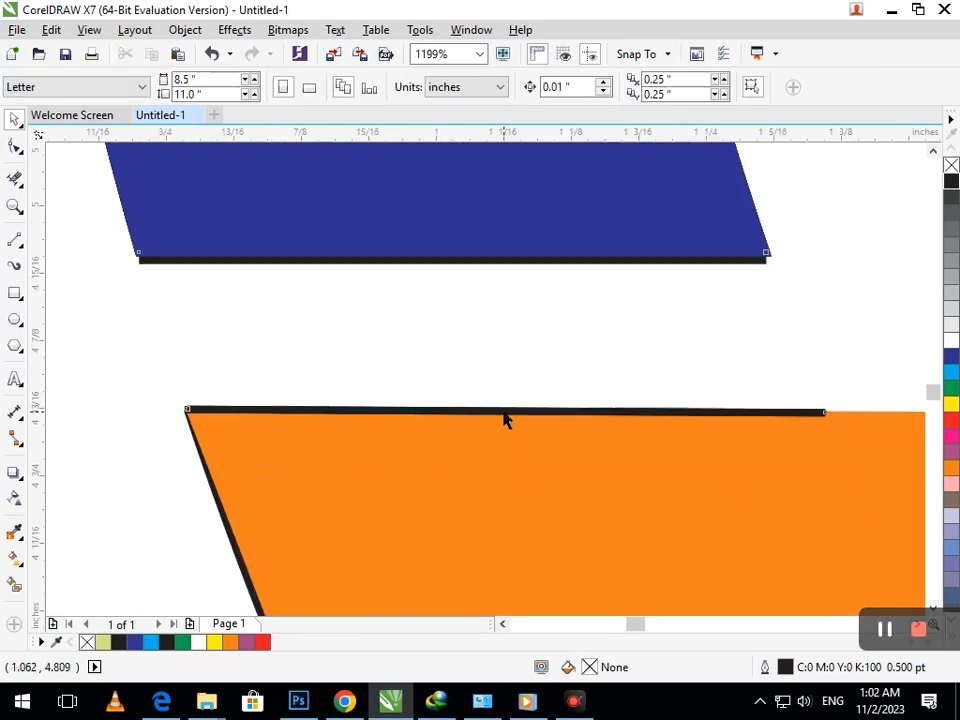
drag(503, 412, 390, 401)
key(Delete)
drag(528, 411, 388, 405)
key(Delete)
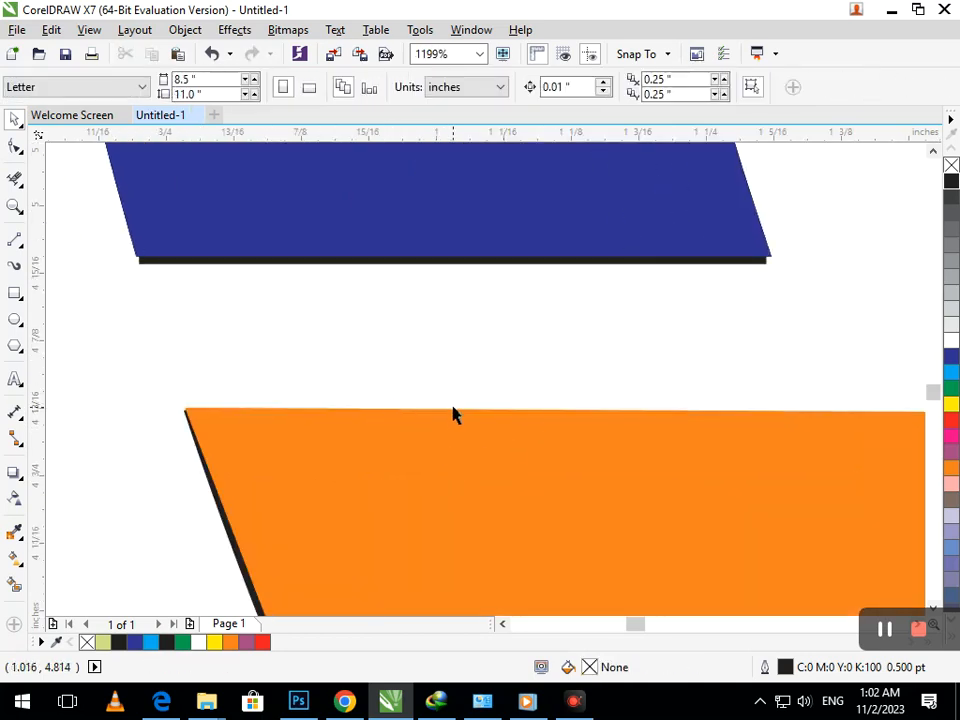
drag(220, 507, 131, 522)
key(Delete)
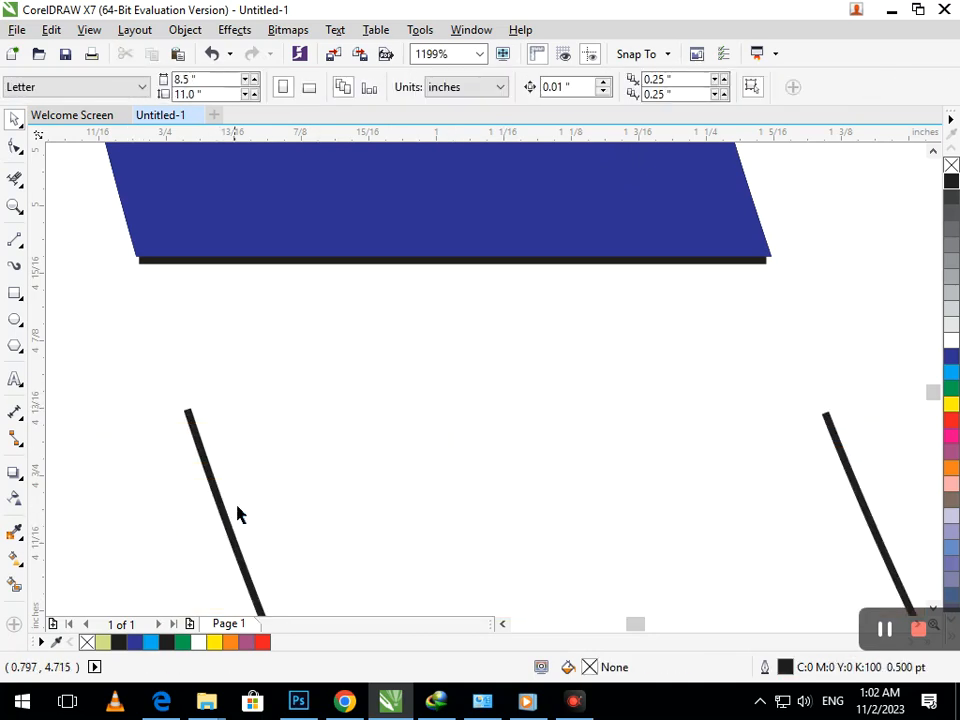
key(ctrl+z)
click(189, 521)
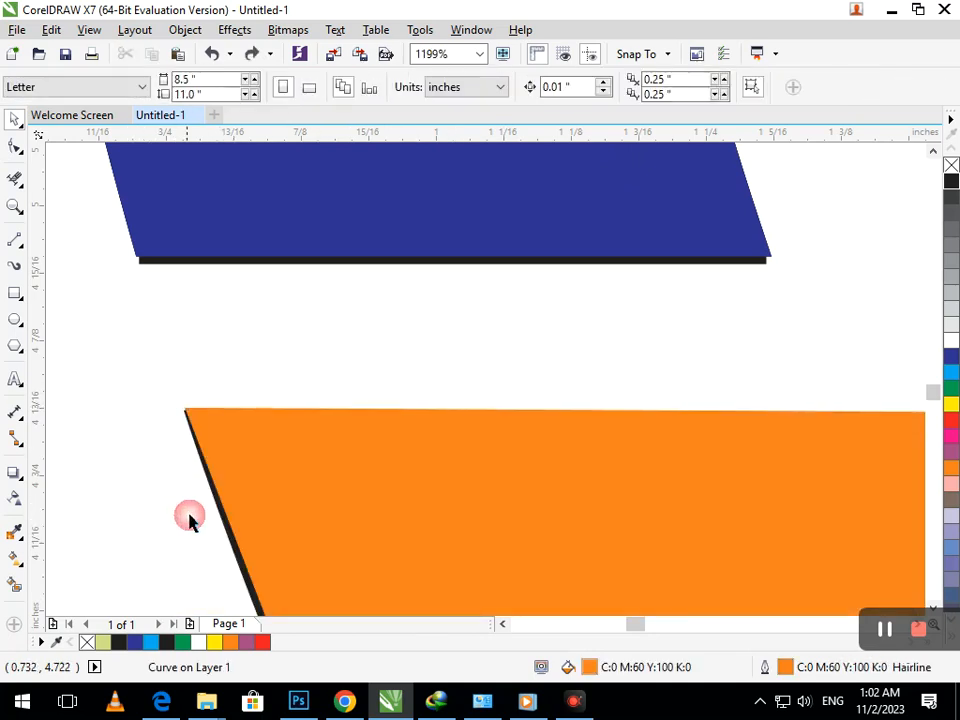
Delete the leftover circle outline beside the orange bar and the black line beneath the blue ring section's cut end
drag(223, 549, 183, 549)
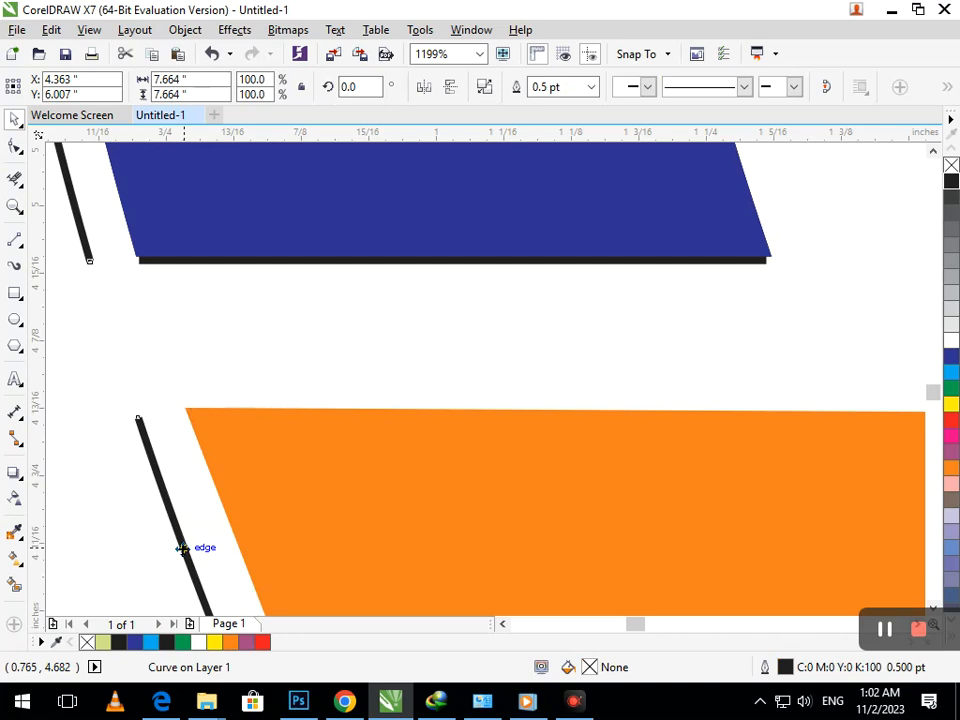
key(Delete)
drag(340, 261, 334, 313)
key(Delete)
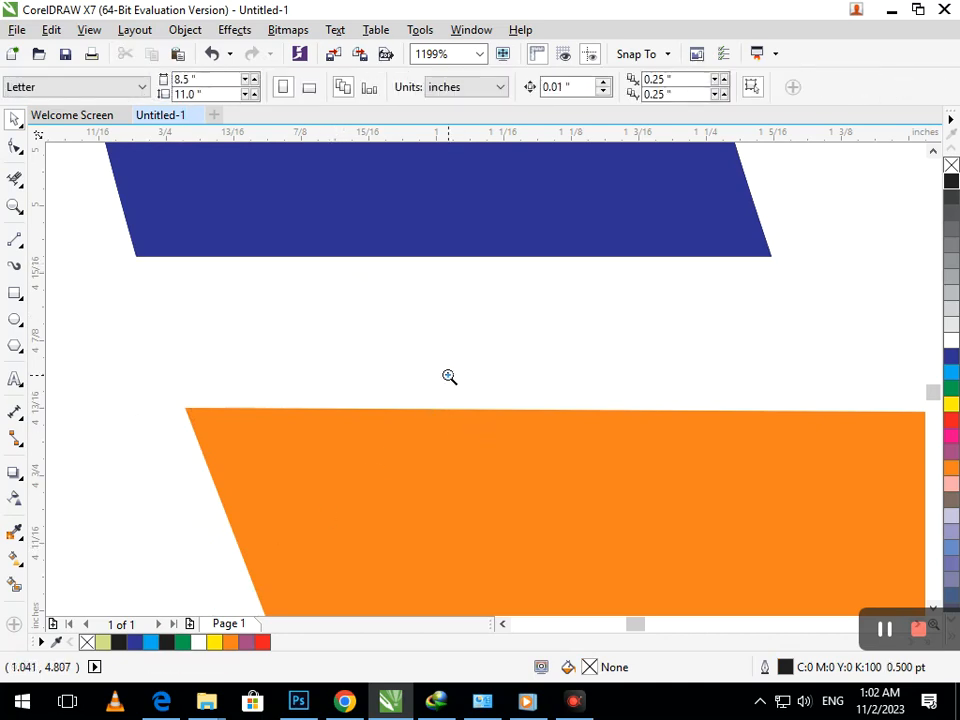
scroll(449, 376, down, 6)
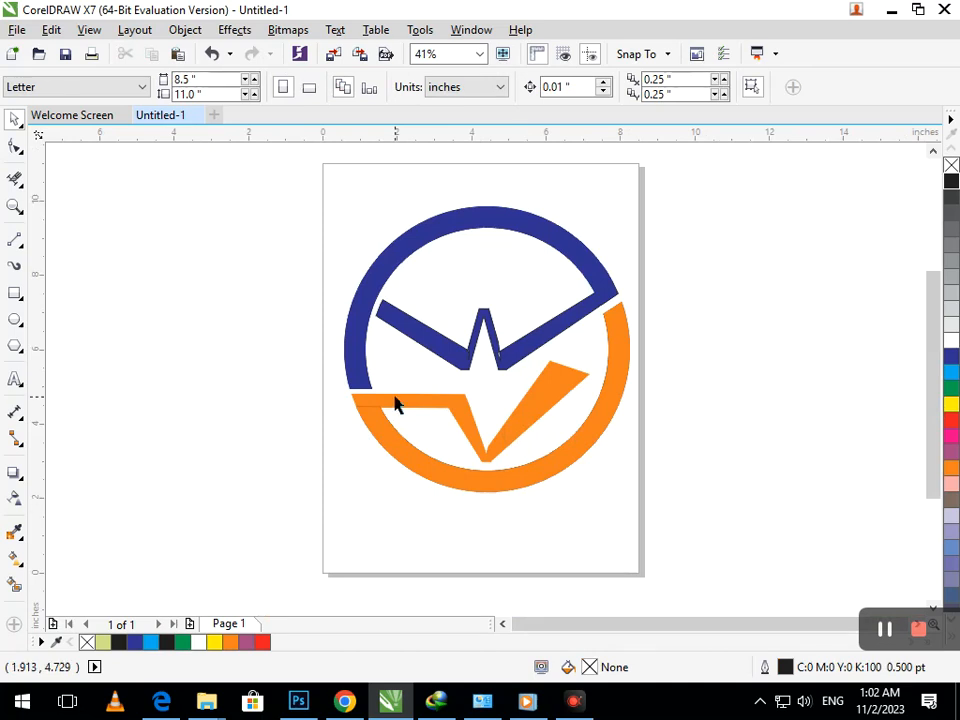
Weld the orange V with its bar to the lower orange ring section
click(395, 404)
shift+click(407, 459)
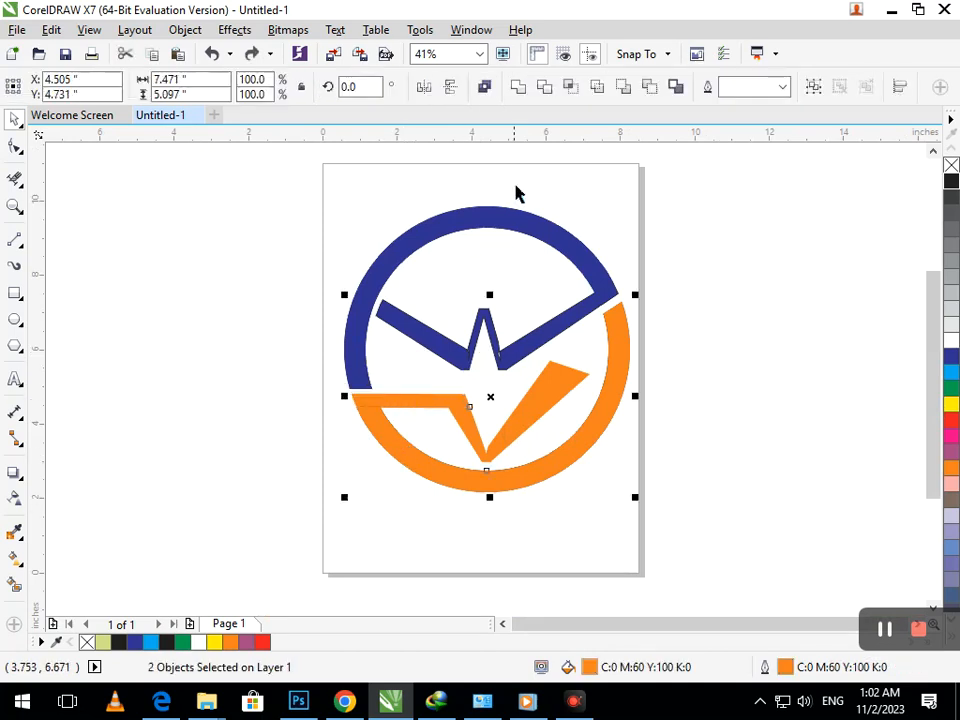
click(516, 94)
click(638, 430)
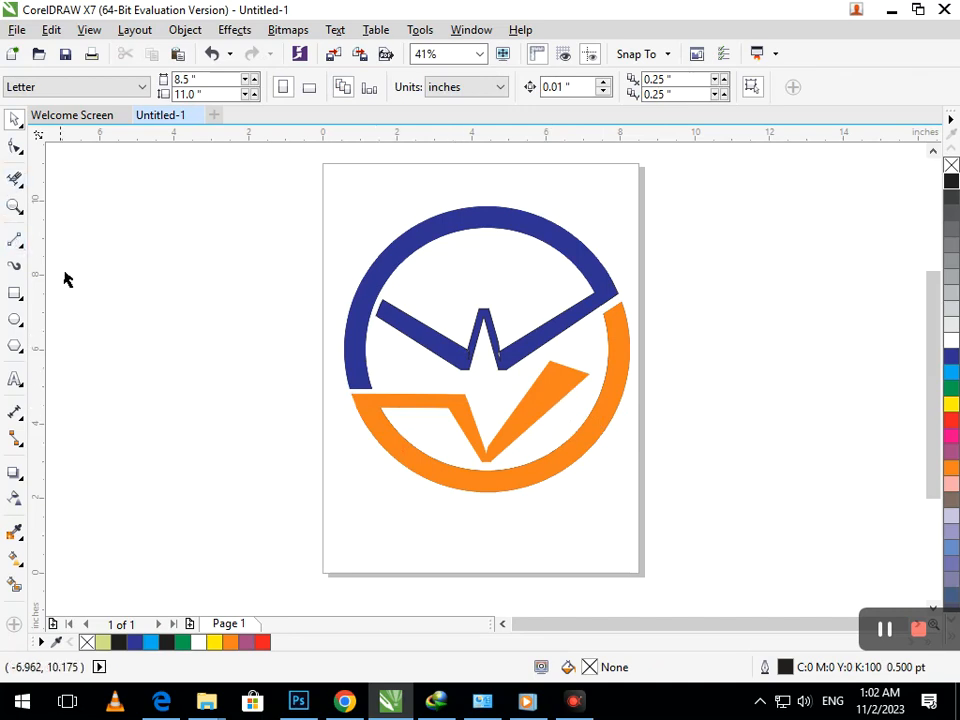
Nudge the two end nodes of the W's left arm slightly right and down, away from the ring
click(14, 147)
click(398, 310)
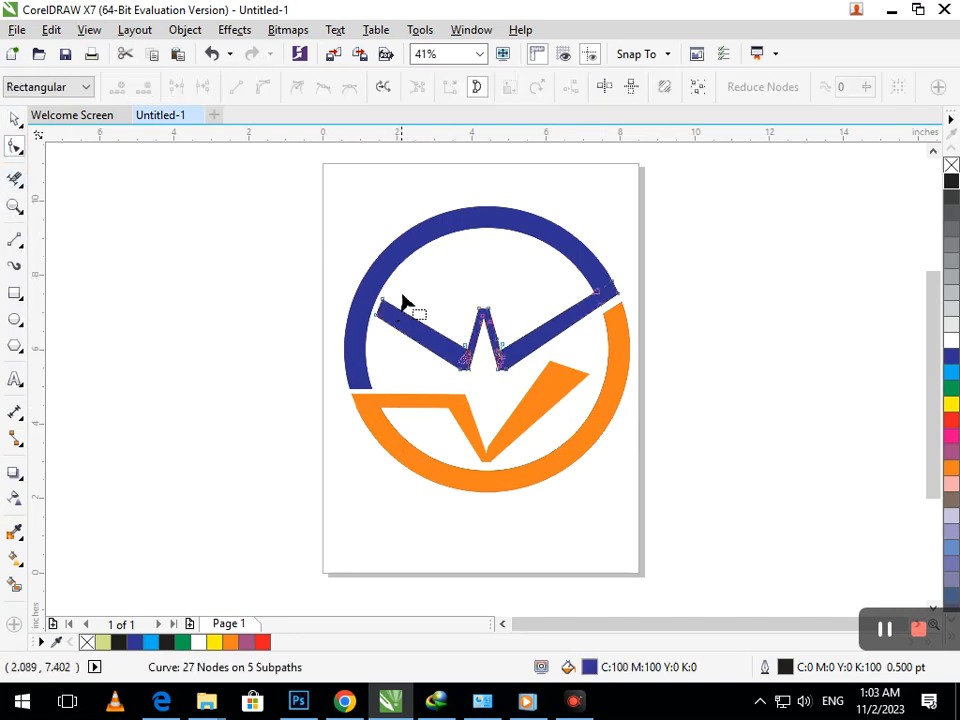
key(Right)
key(Right)
key(Right)
key(Right)
key(Right)
key(Right)
key(Right)
key(Right)
key(Right)
key(Right)
key(Right)
key(Down)
key(Down)
key(Down)
key(Down)
key(Down)
key(Down)
key(Down)
key(Down)
key(Down)
key(Down)
key(Down)
key(Down)
key(Down)
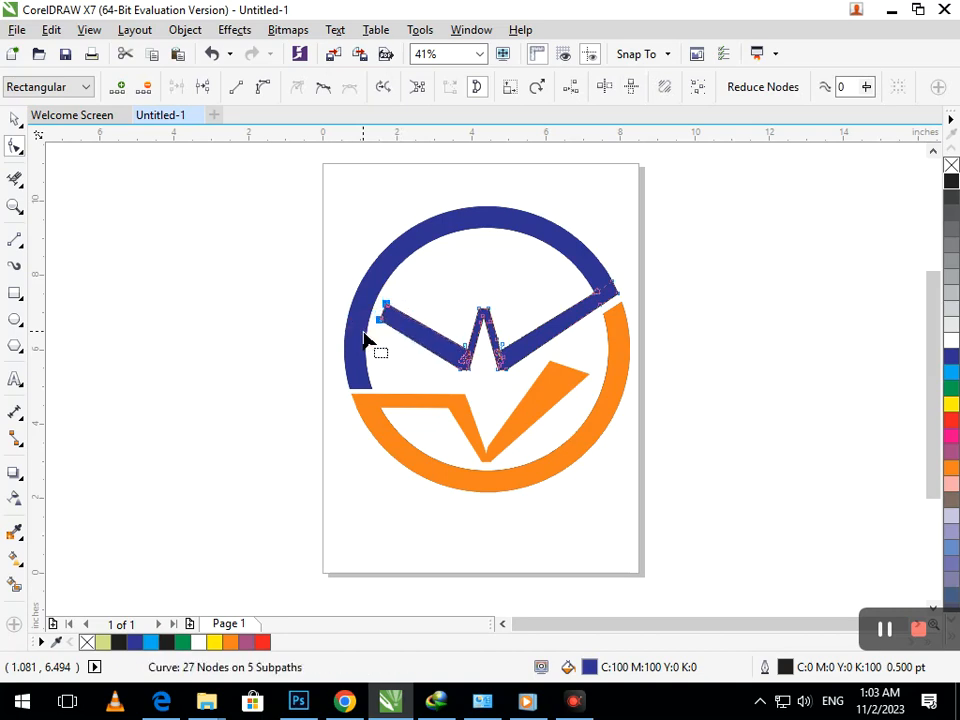
click(231, 309)
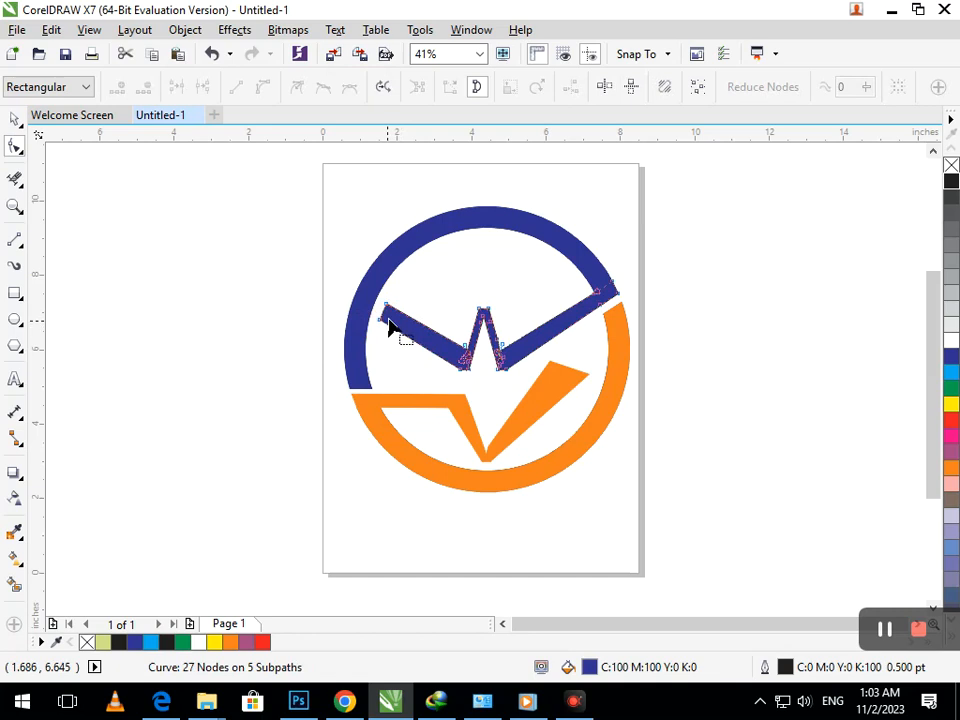
Raise the upper corner node of the W's left arm so the arm widens towards its outer end
drag(388, 311, 395, 282)
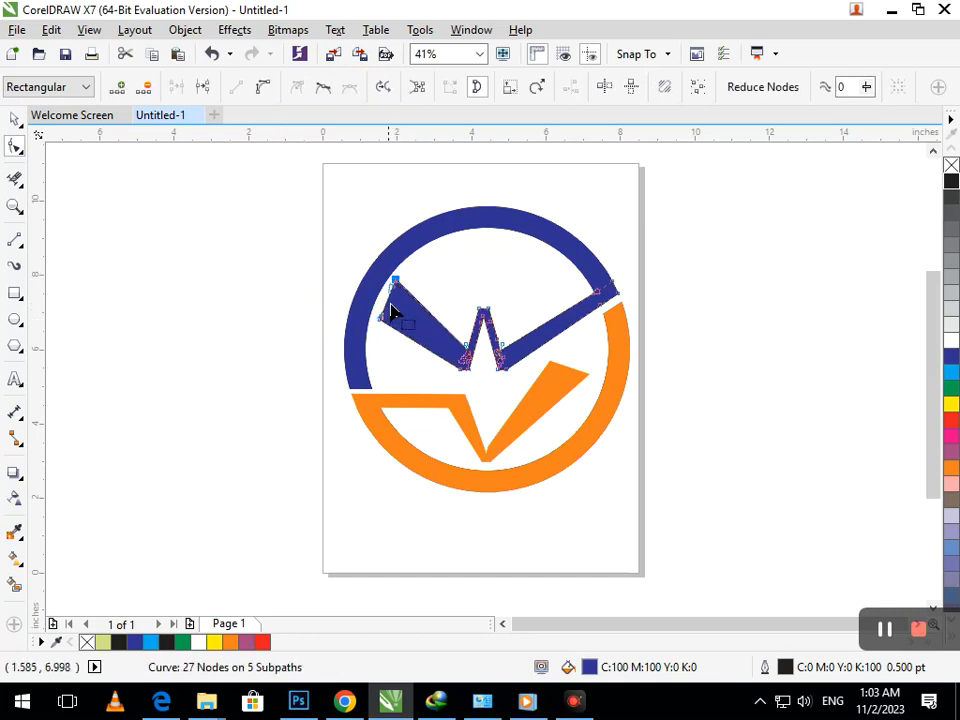
drag(396, 289, 391, 299)
click(253, 321)
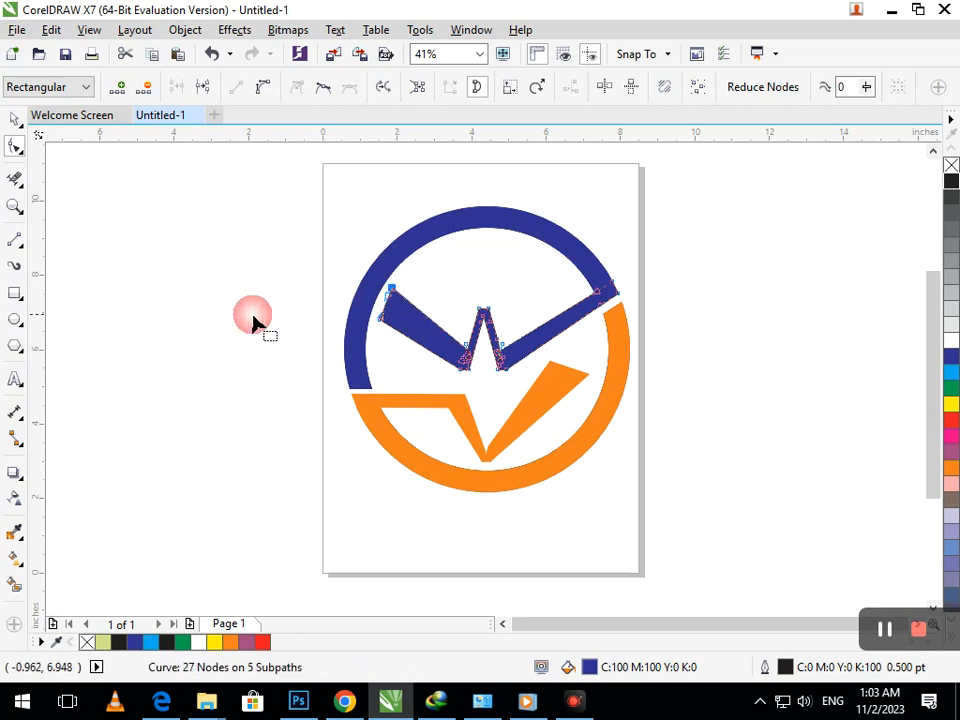
click(13, 120)
click(141, 304)
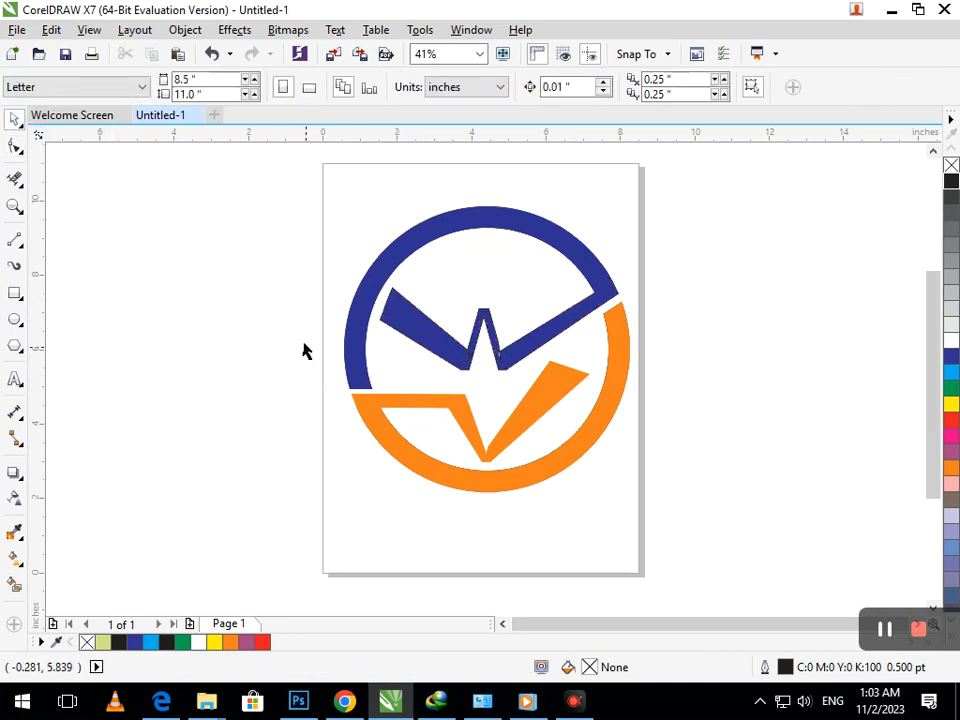
Select all the logo pieces and group them
scroll(484, 360, down, 2)
scroll(447, 251, up, 3)
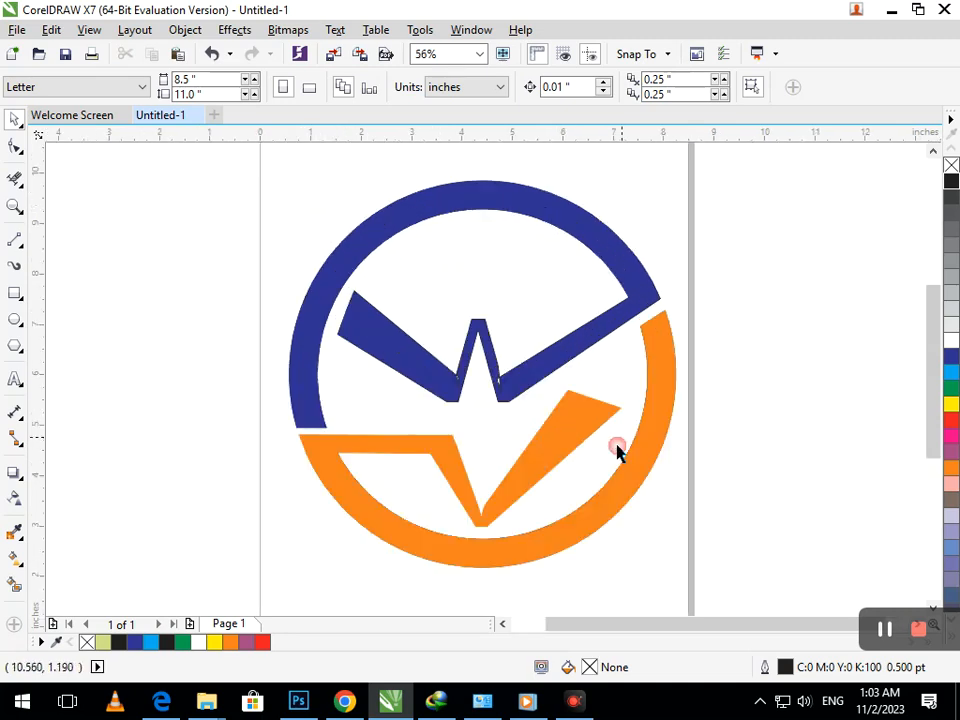
drag(418, 410, 515, 478)
key(F3)
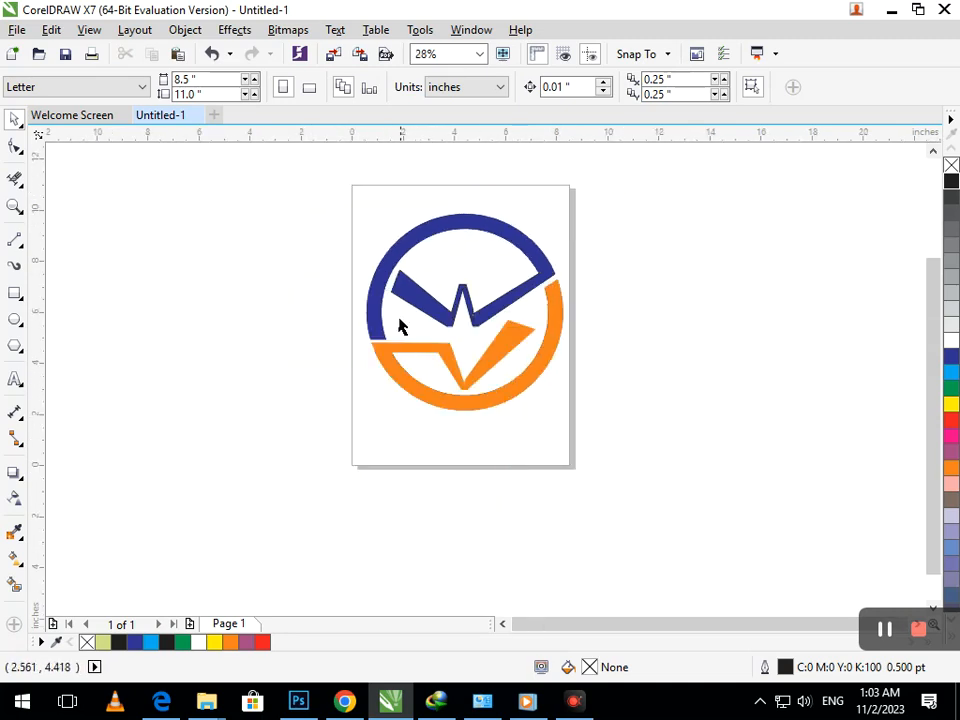
drag(300, 221, 617, 456)
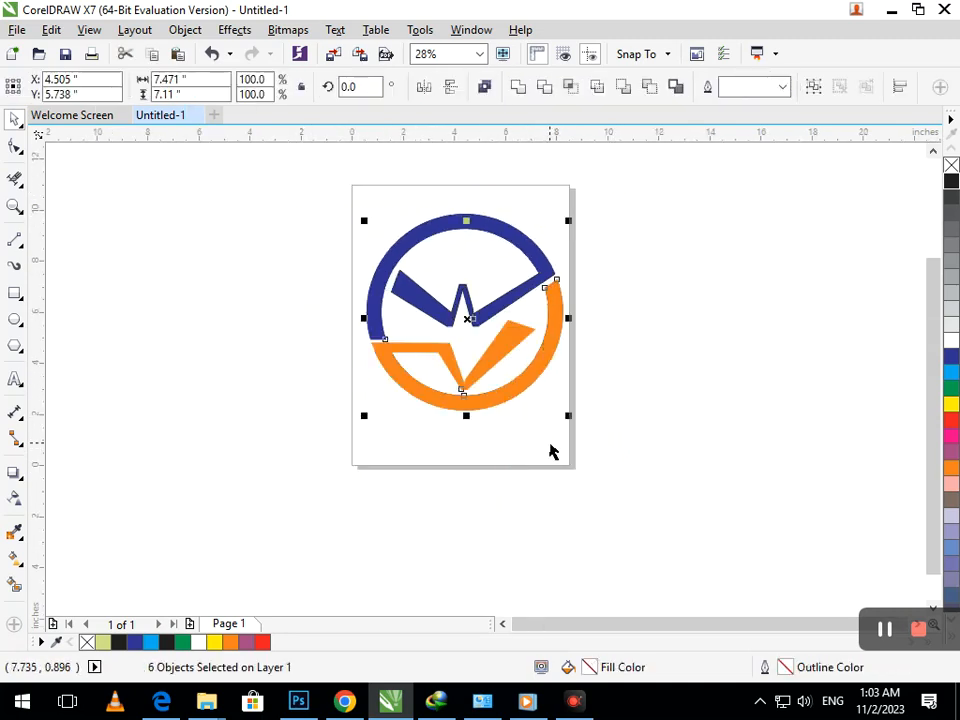
key(ctrl+g)
click(566, 439)
scroll(548, 398, down, 3)
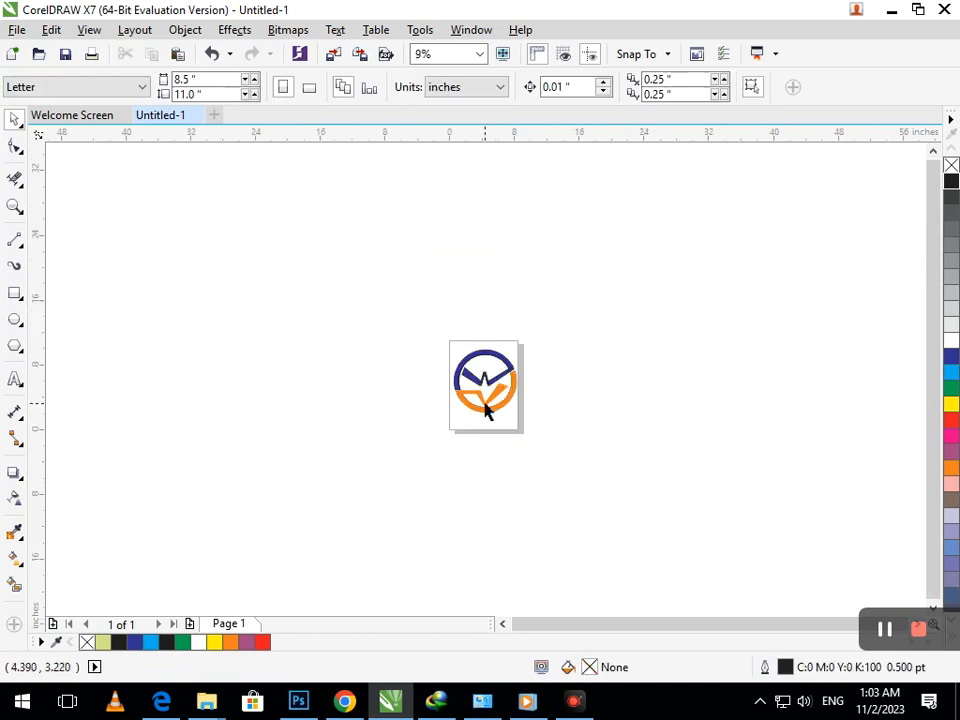
Move the grouped logo off the page to the upper left and enlarge it to about 128%
drag(485, 404, 154, 283)
click(208, 336)
key(ctrl+z)
click(253, 393)
key(F4)
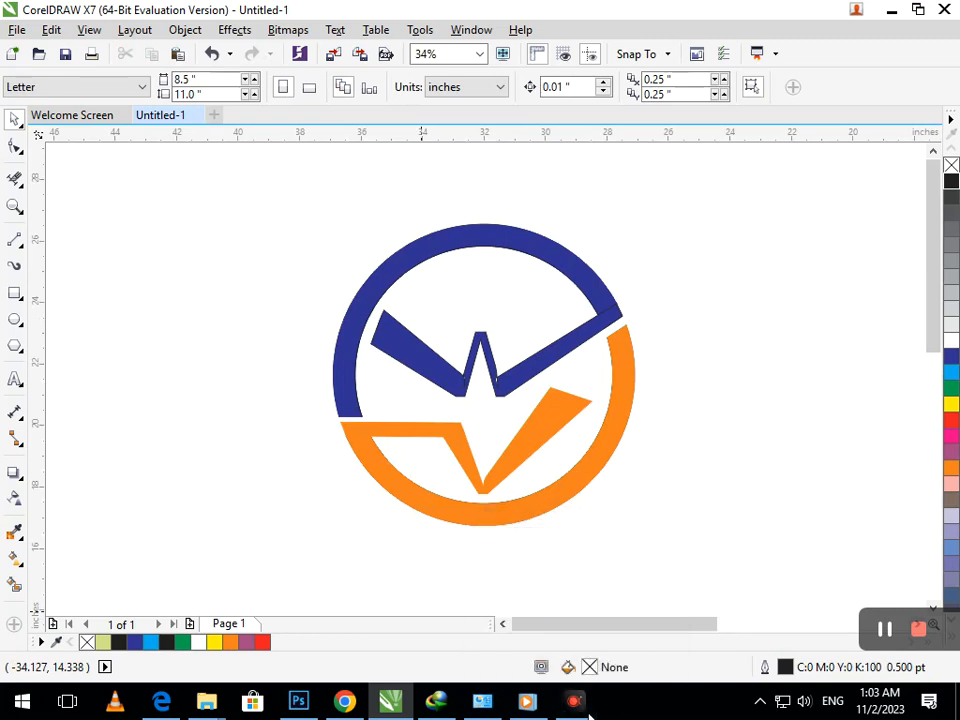
Ungroup the logo and weld the blue W to the upper blue ring section
click(480, 398)
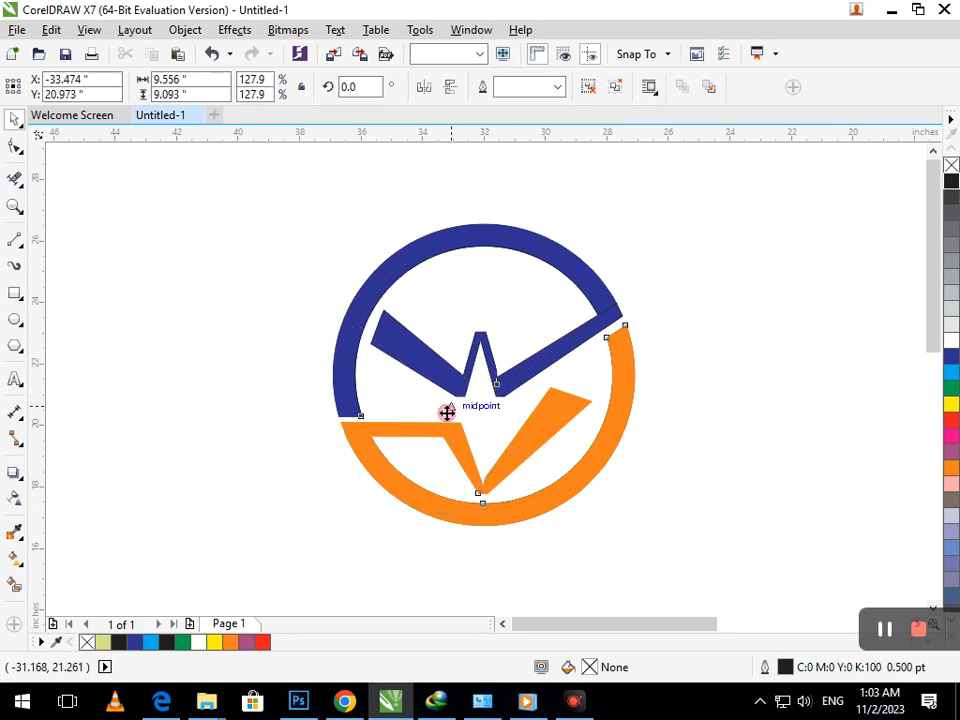
click(756, 330)
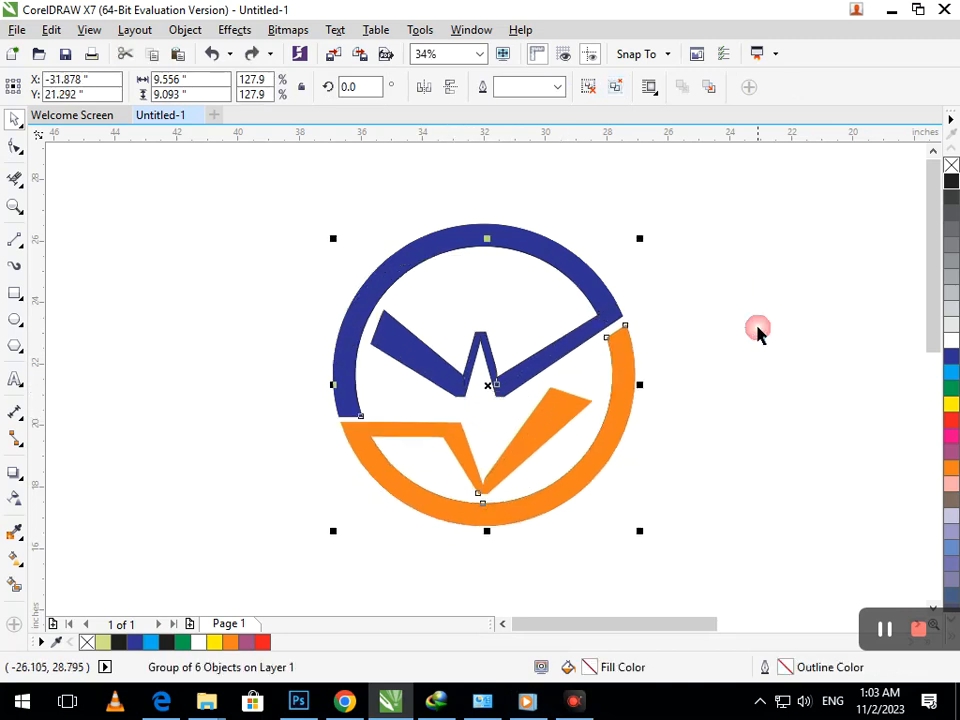
click(549, 350)
drag(549, 350, 561, 321)
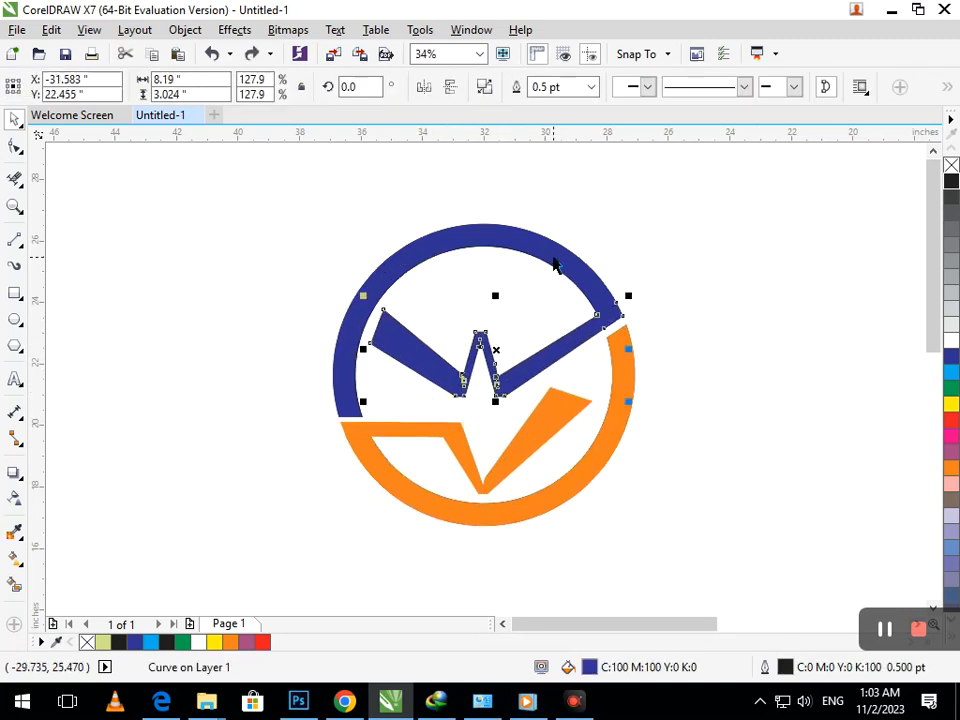
shift+click(557, 261)
click(518, 86)
Delete the leftover line at the orange ring section's upper cut end
click(682, 250)
click(605, 337)
key(Delete)
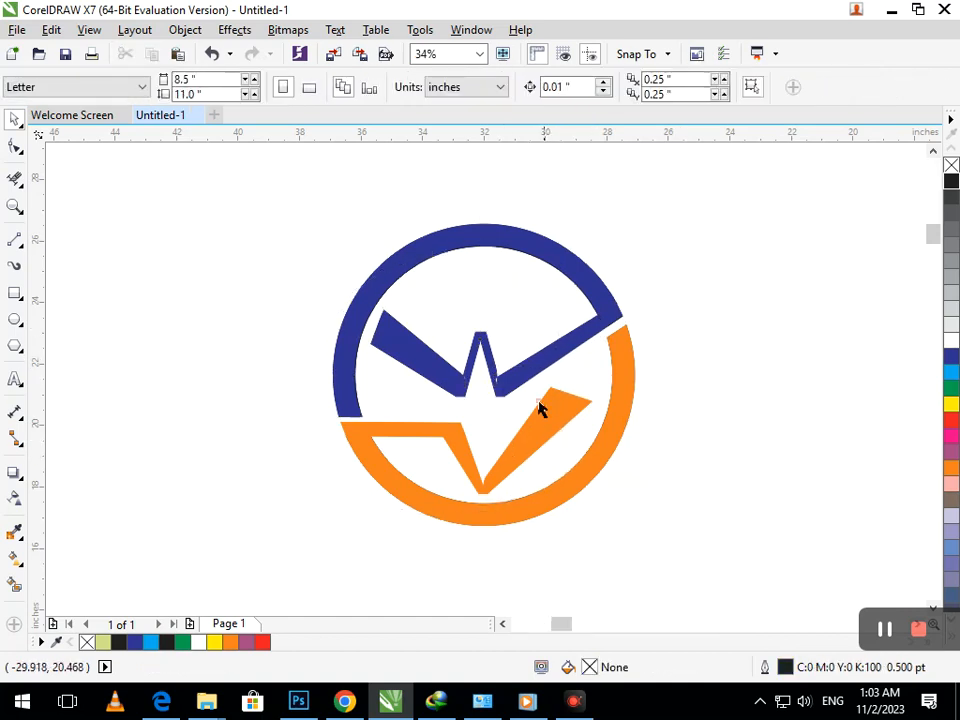
Reshape the nodes at the W's inner corners to close the small white gaps
scroll(540, 407, up, 5)
key(F10)
click(253, 300)
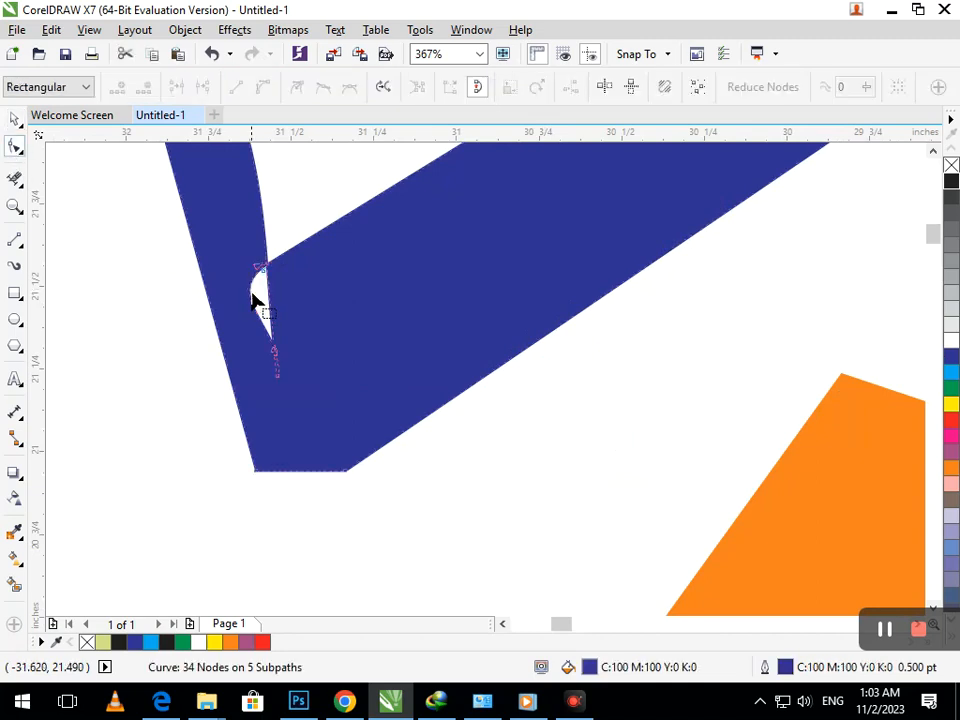
drag(257, 314, 340, 348)
key(F3)
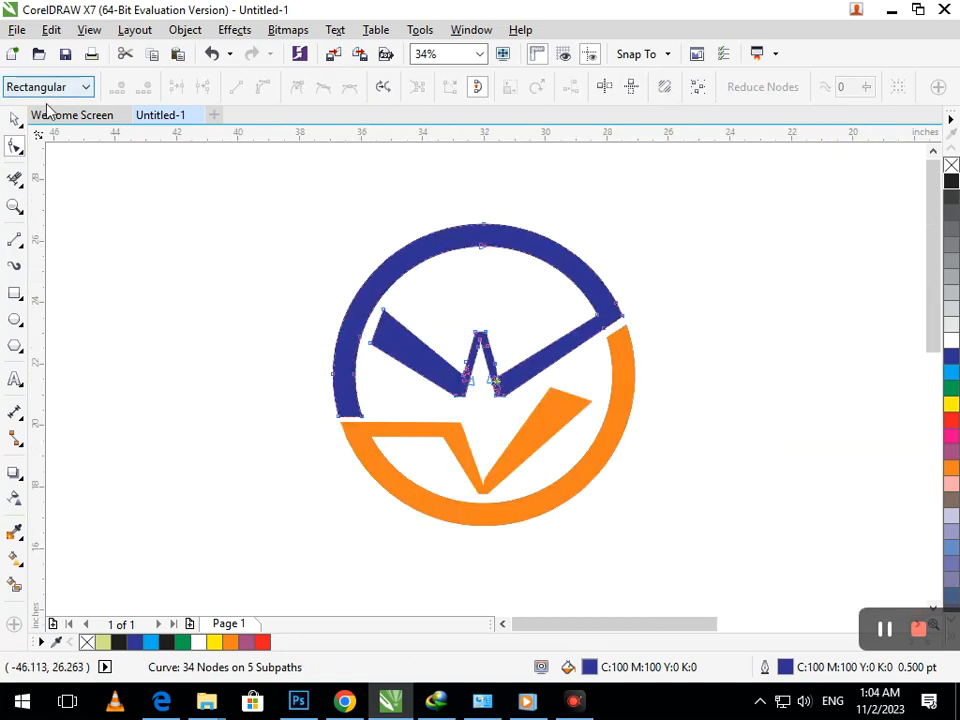
click(15, 119)
click(192, 253)
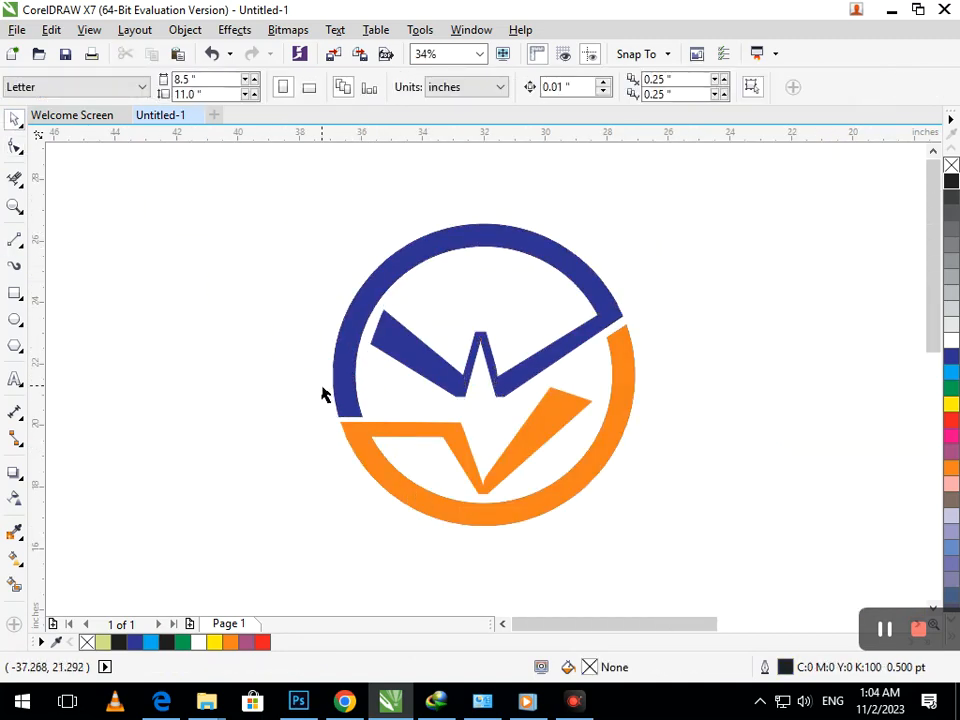